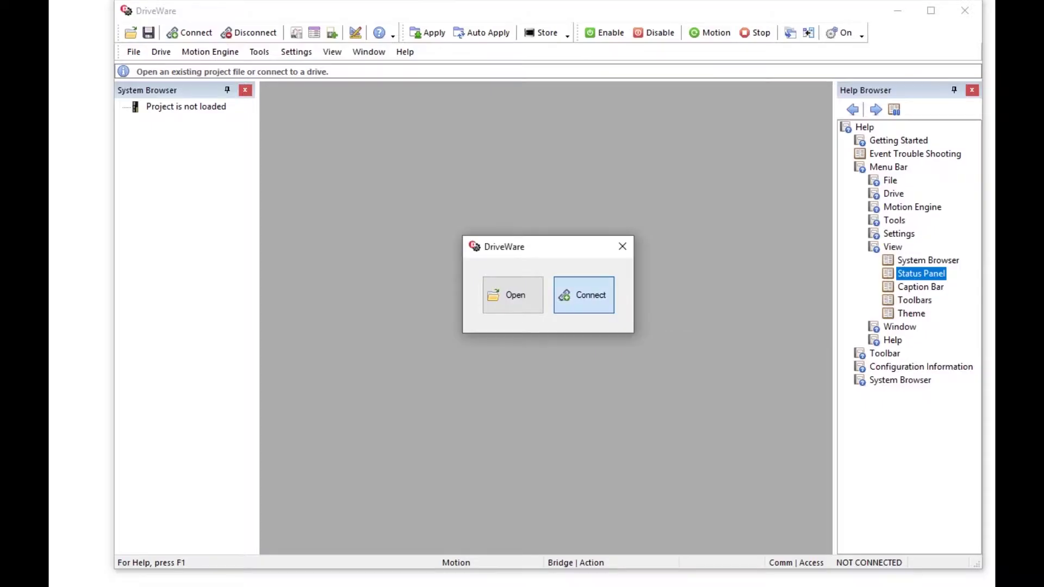
Connect to the drive over the USB interface at drive address 63 with Read/Write access, refreshing the USB device list first
click(569, 319)
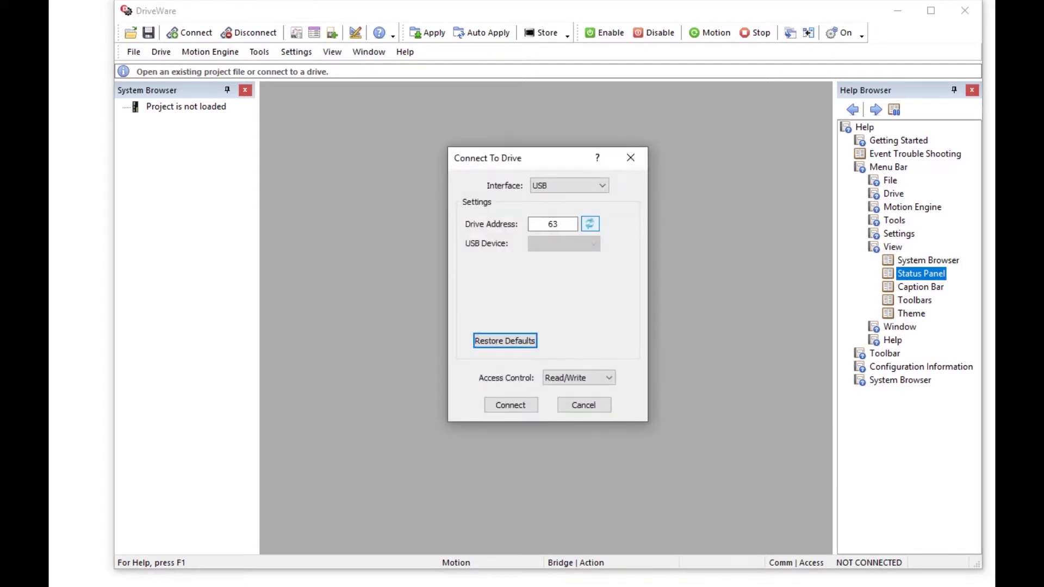
key(alt+Down)
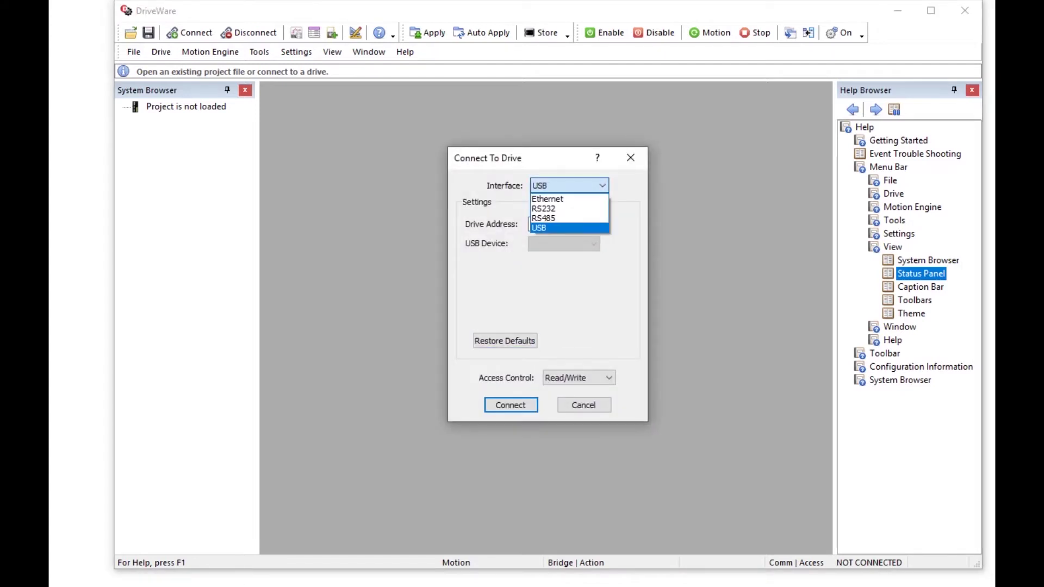
key(Return)
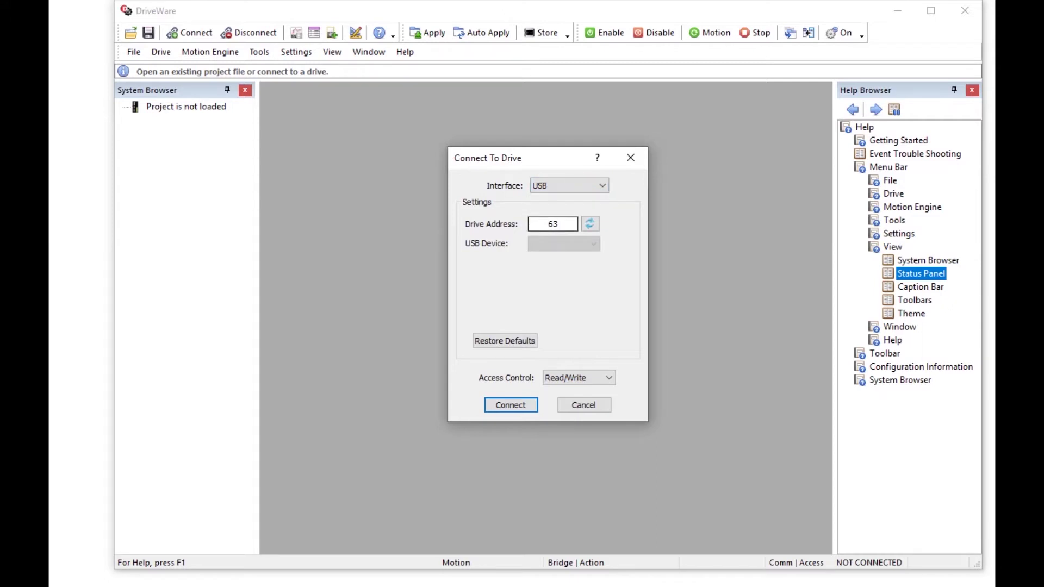
key(Tab)
click(589, 224)
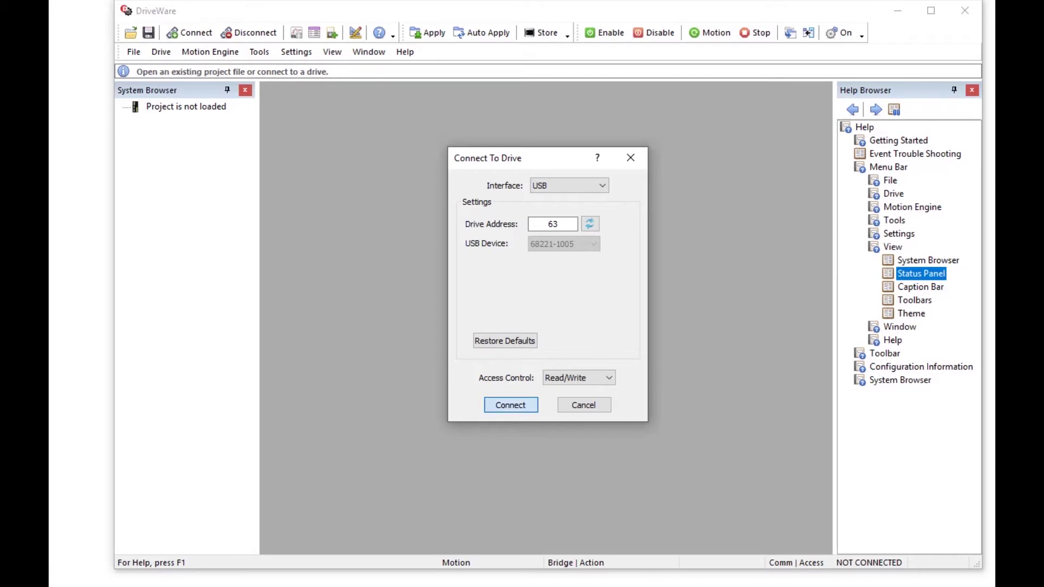
click(510, 405)
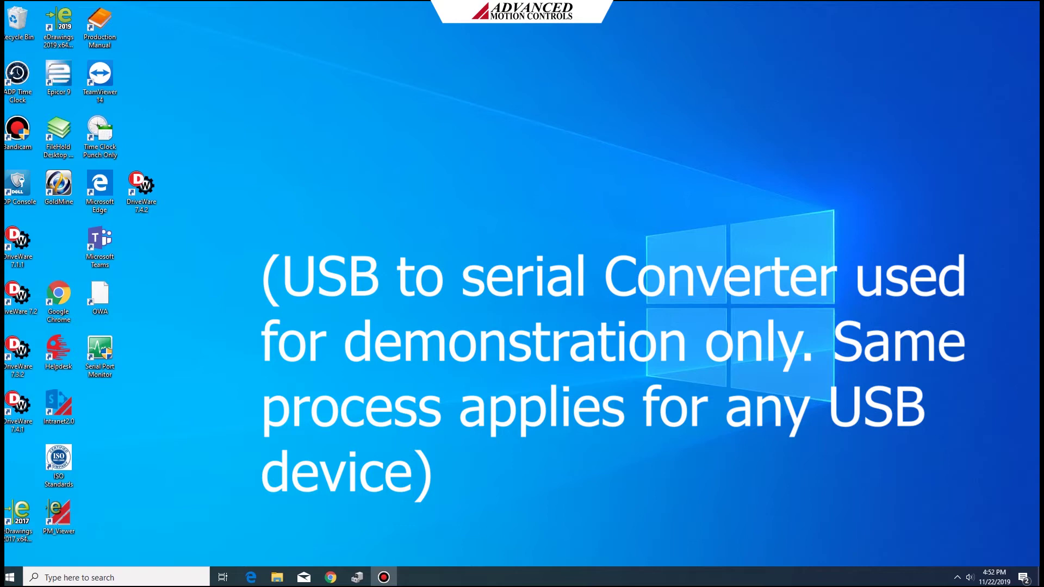
Switch to Device Manager, enlarge its window and select USB Serial Converter under Universal Serial Bus controllers
key(super)
text(de)
key(Return)
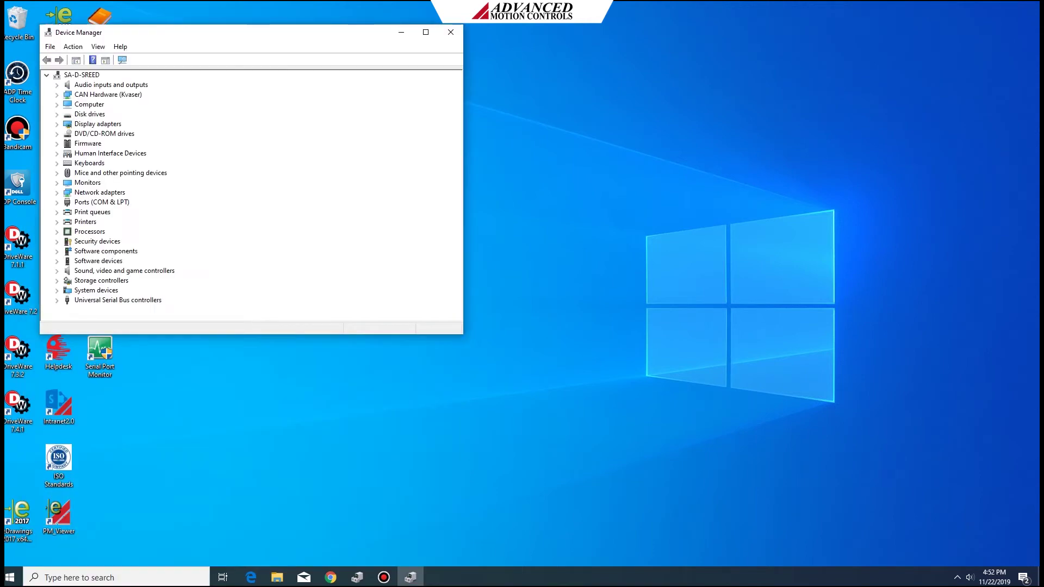
drag(249, 37, 509, 47)
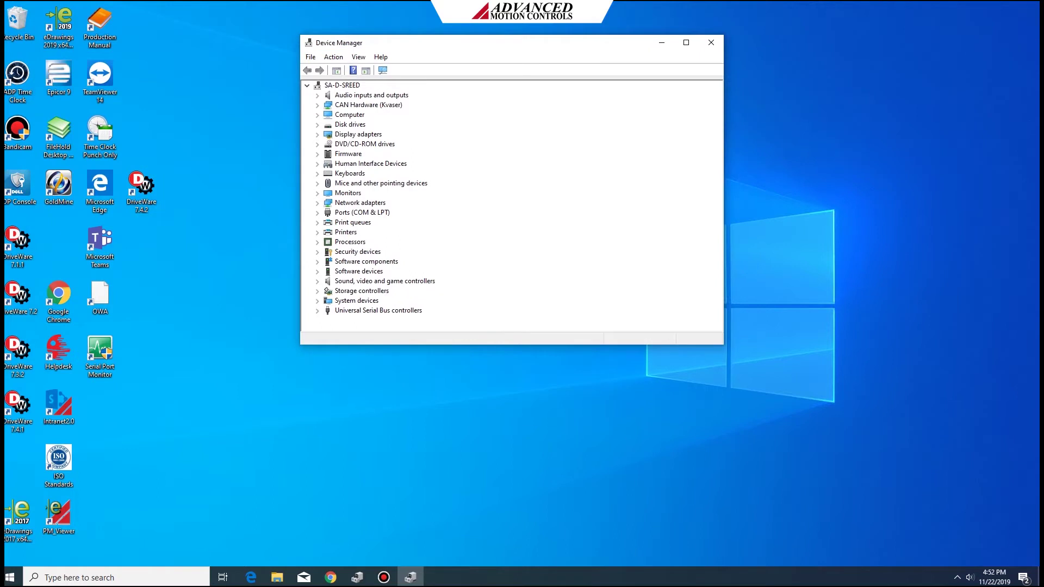
drag(488, 344, 493, 468)
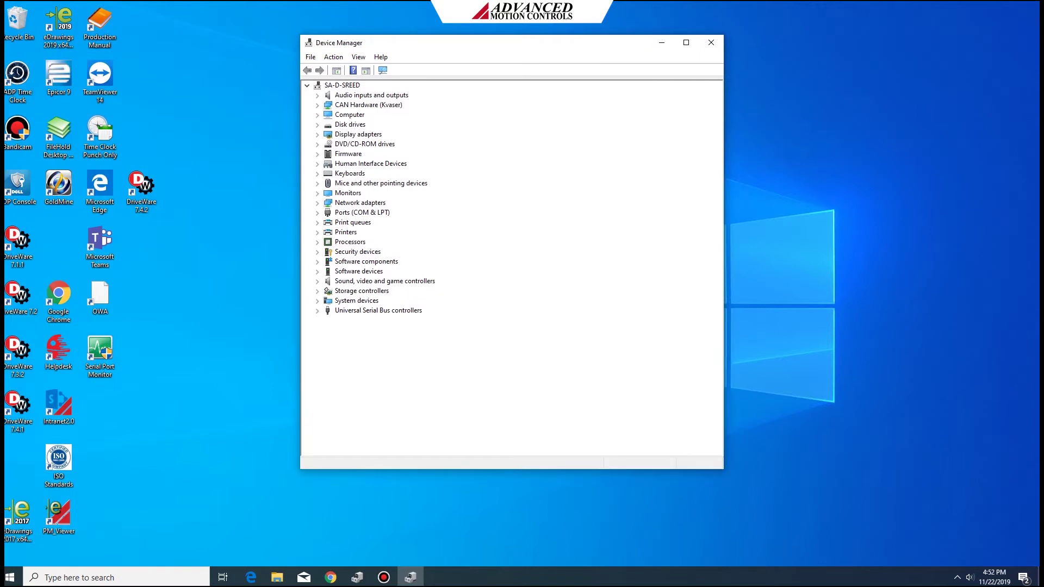
click(317, 311)
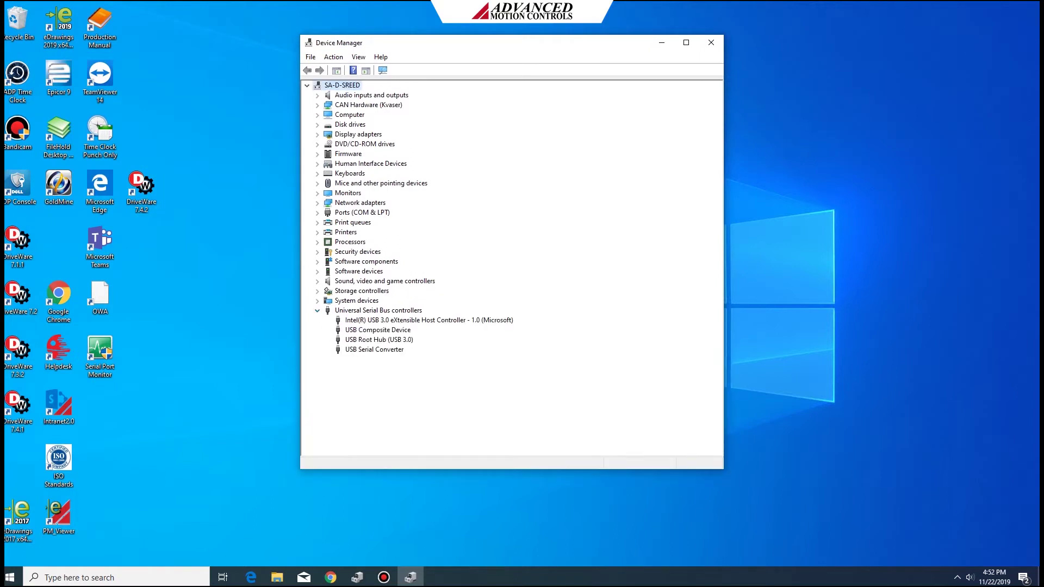
click(374, 349)
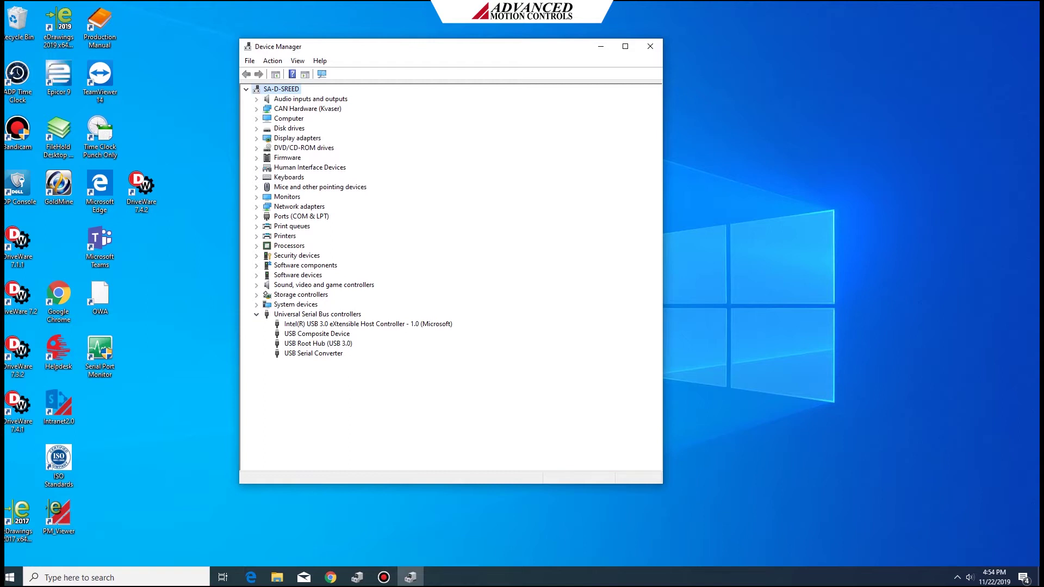
Update the USB Serial Converter's driver by searching automatically for updated driver software, and close the wizard
click(318, 353)
right_click(317, 353)
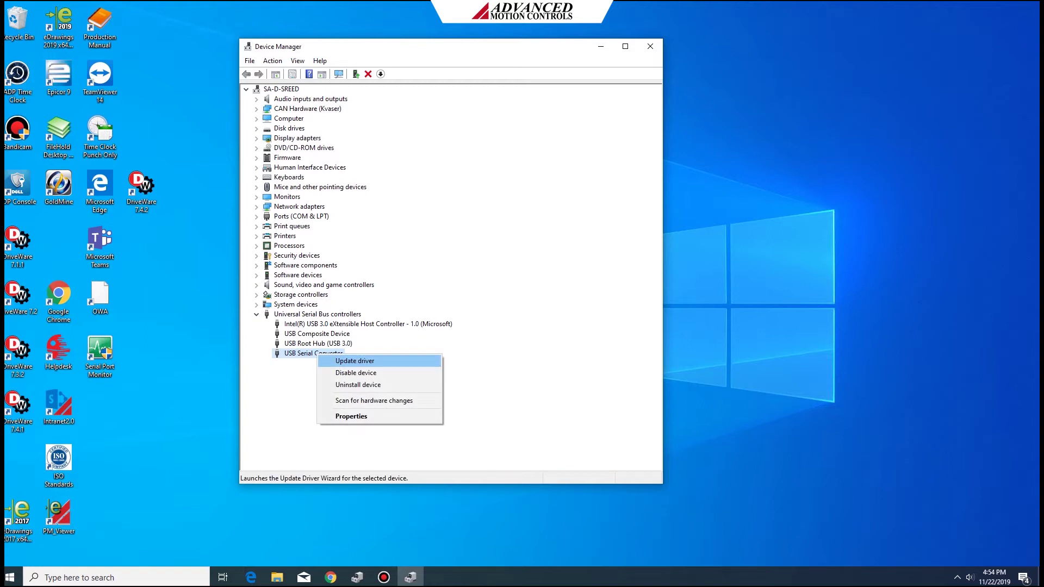
key(Return)
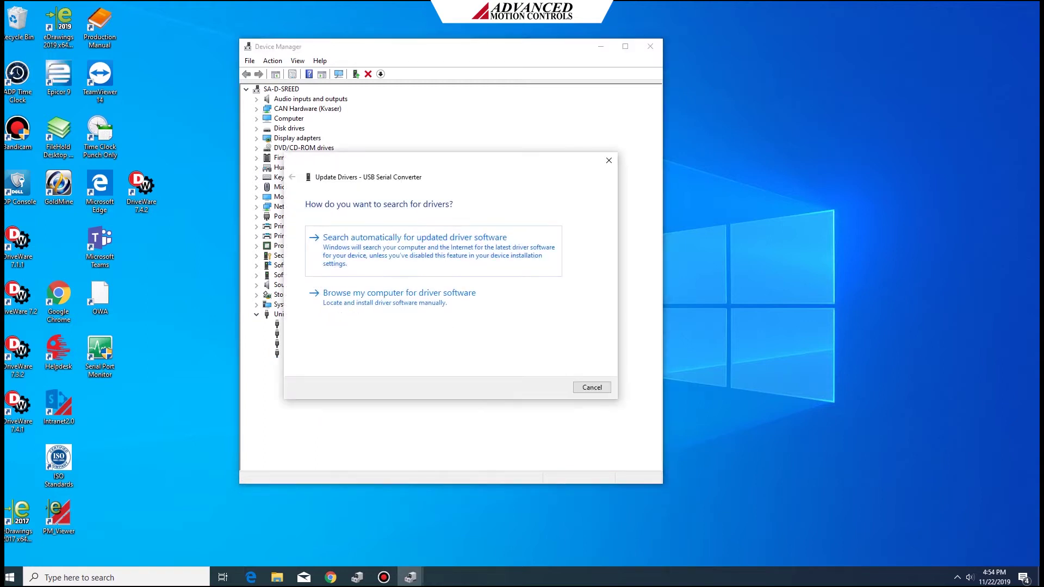
key(Return)
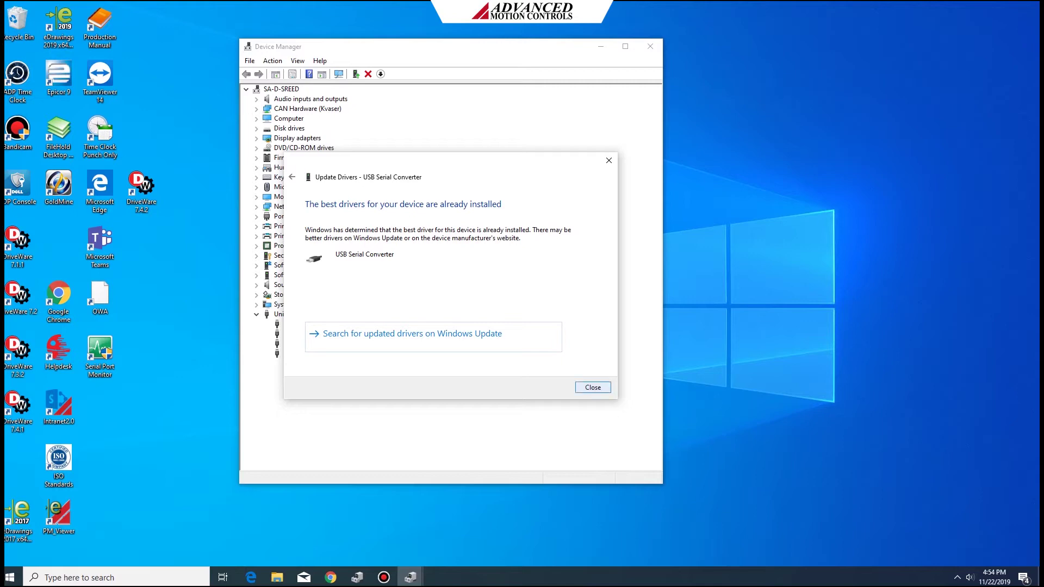
key(Return)
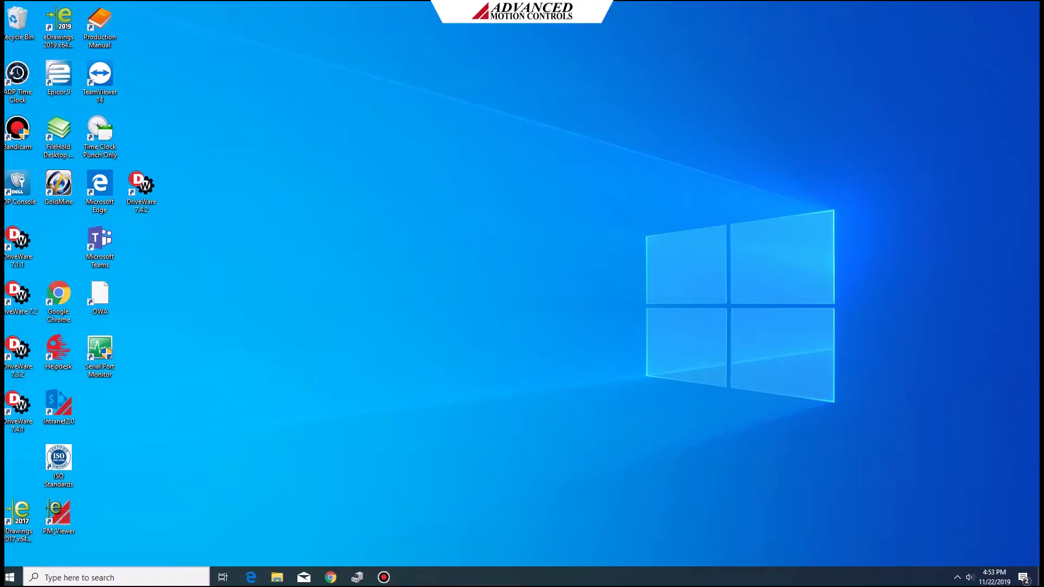
Open Device Manager, enlarge its window and expand the Universal Serial Bus controllers category
key(super+s)
text(dev)
click(100, 291)
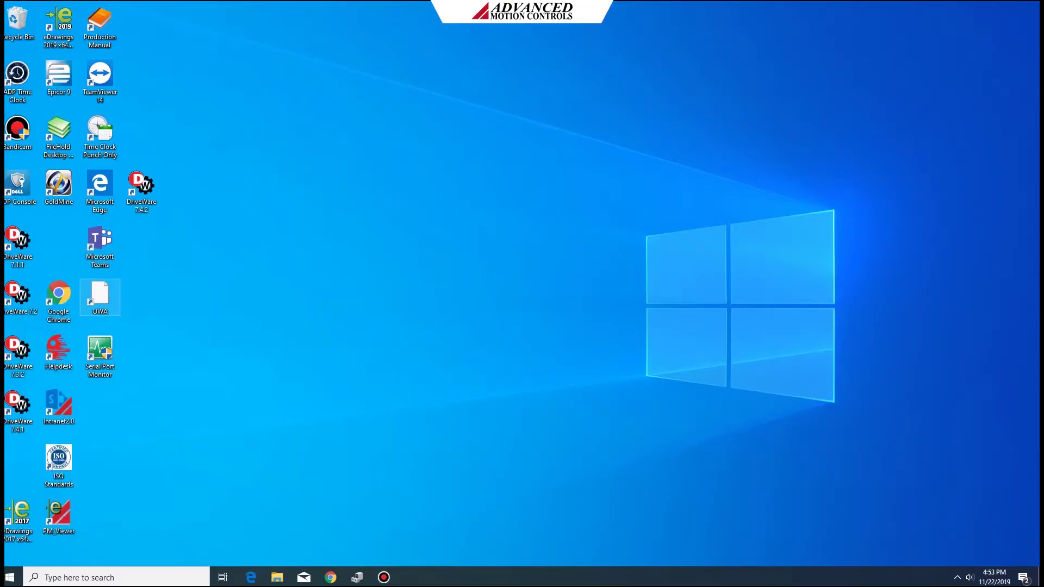
drag(262, 37, 413, 59)
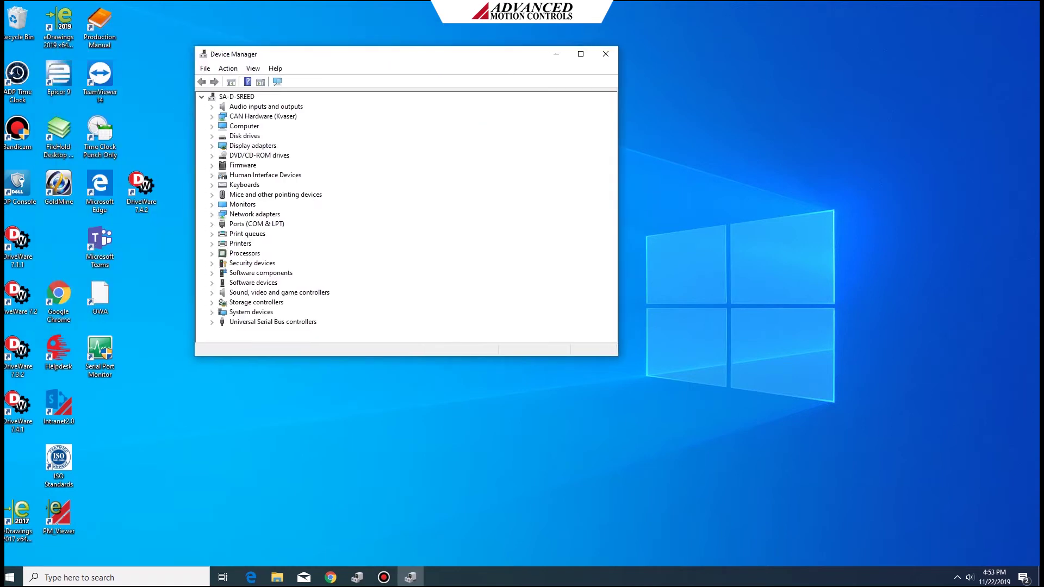
drag(432, 356, 432, 457)
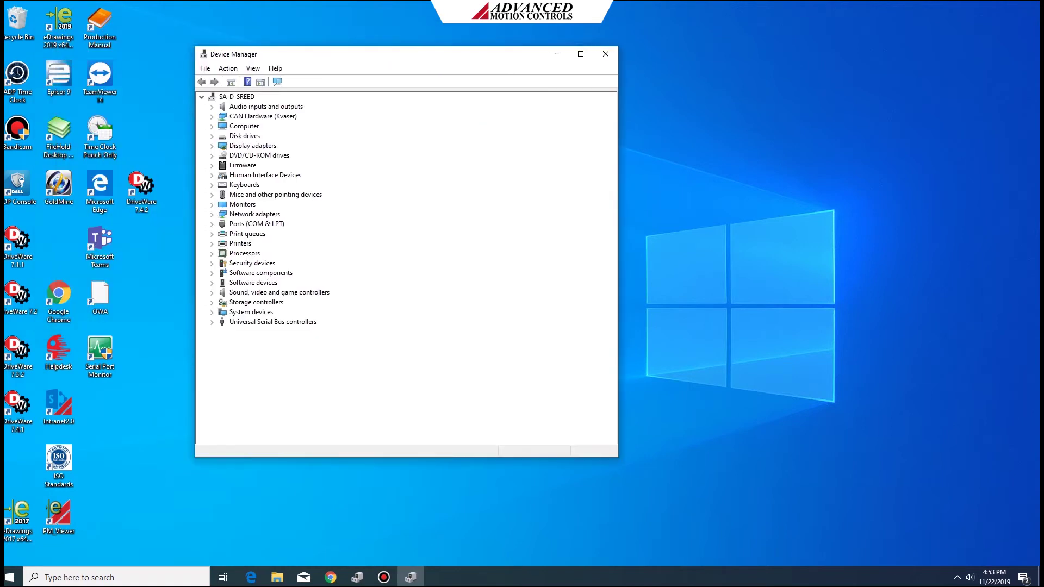
click(212, 322)
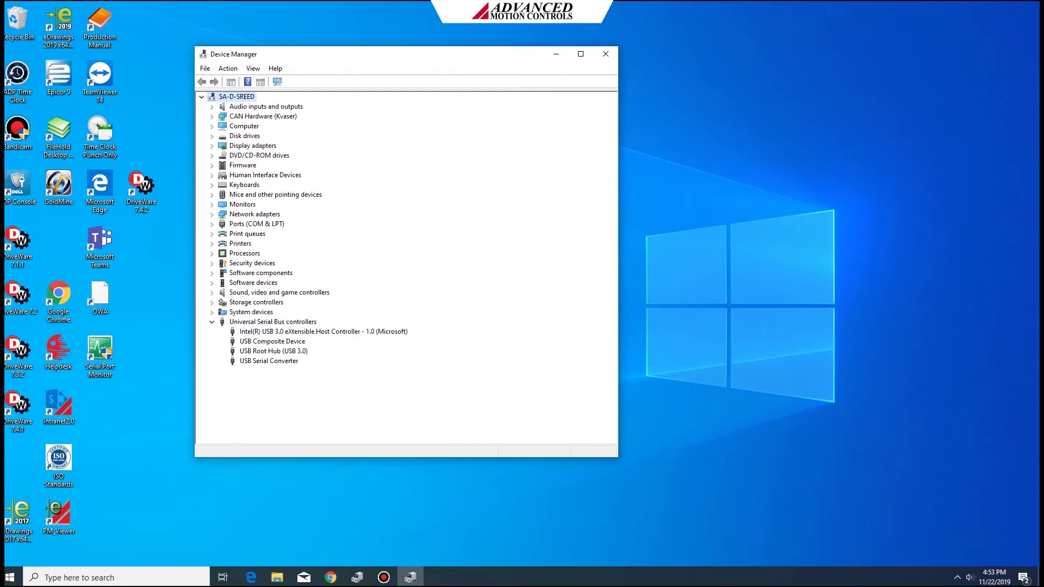
Uninstall the USB Serial Converter device and delete its driver software
click(261, 361)
right_click(269, 361)
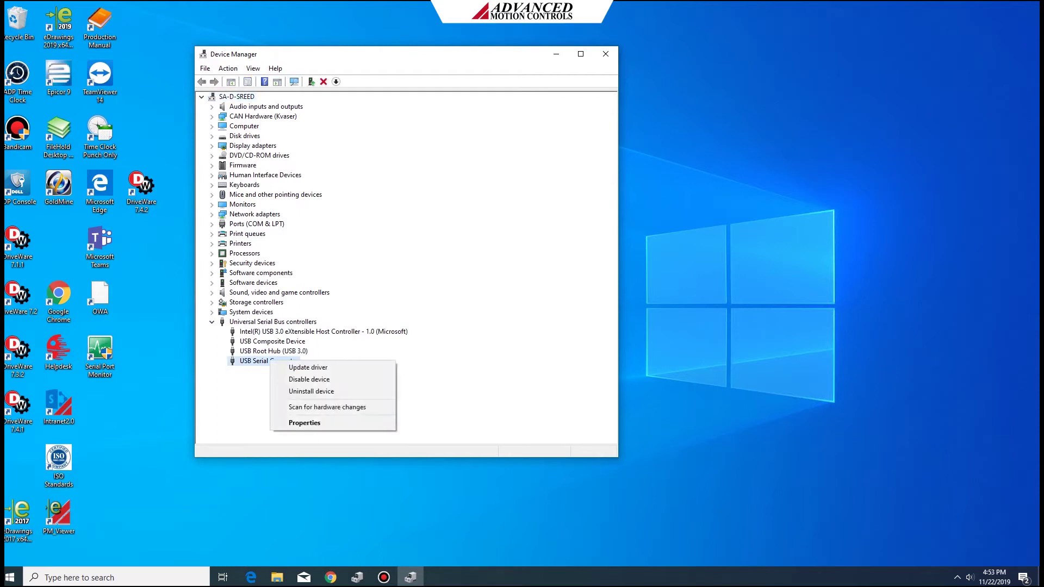
click(311, 392)
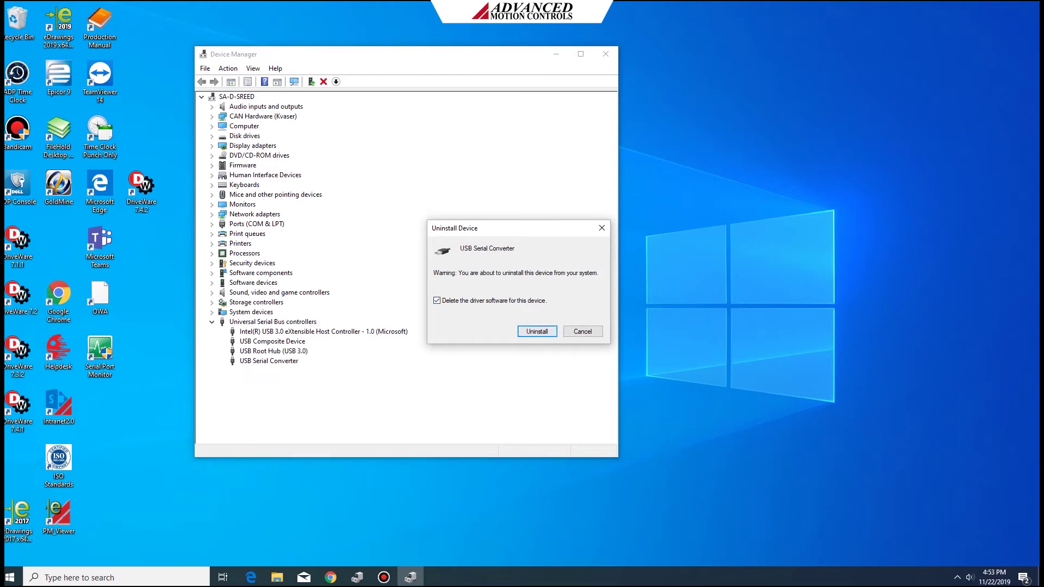
key(Return)
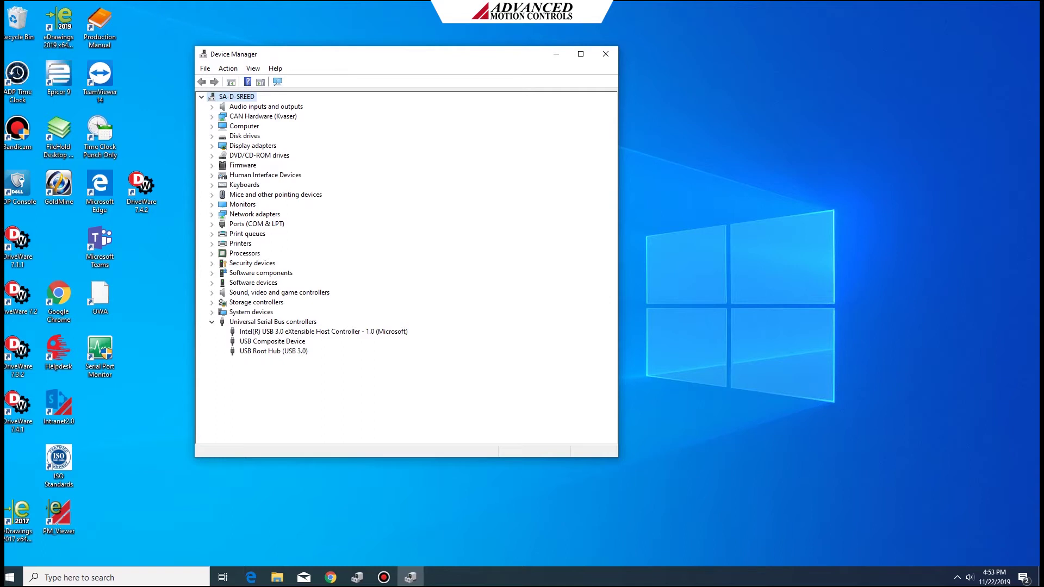
Scan the computer for hardware changes
key(alt+a)
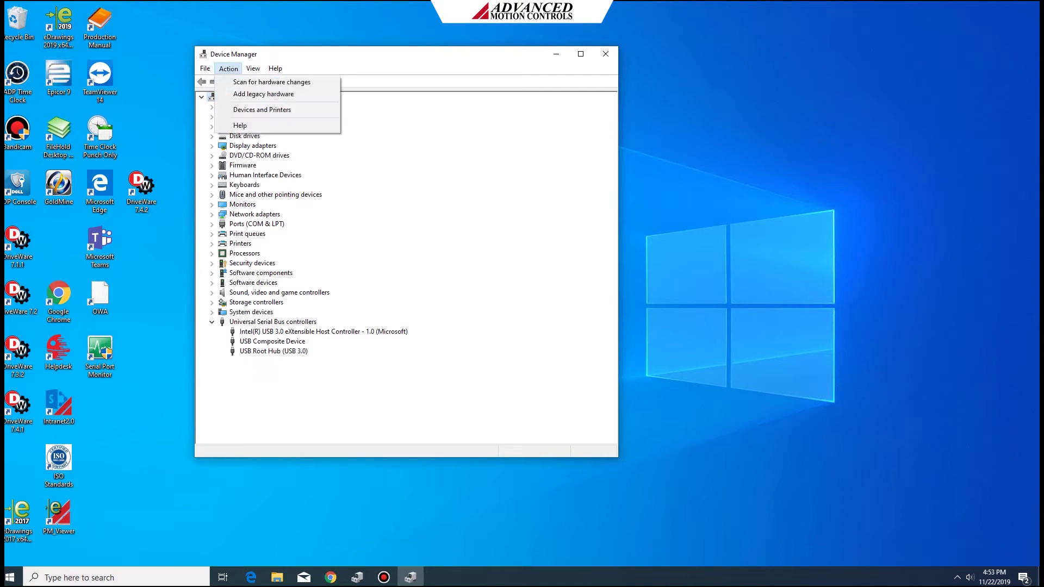
key(Down)
key(Return)
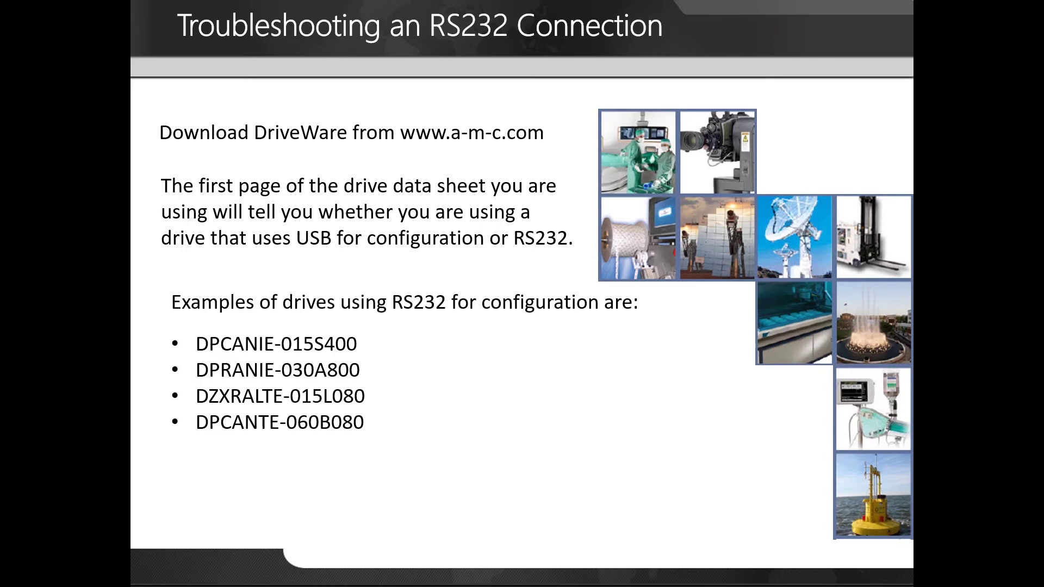
key(Right)
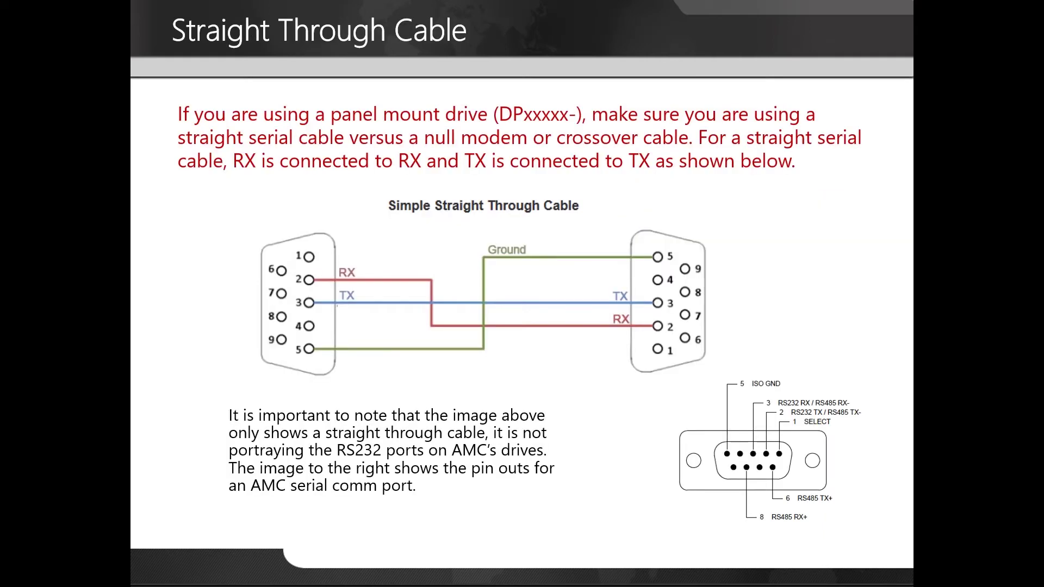
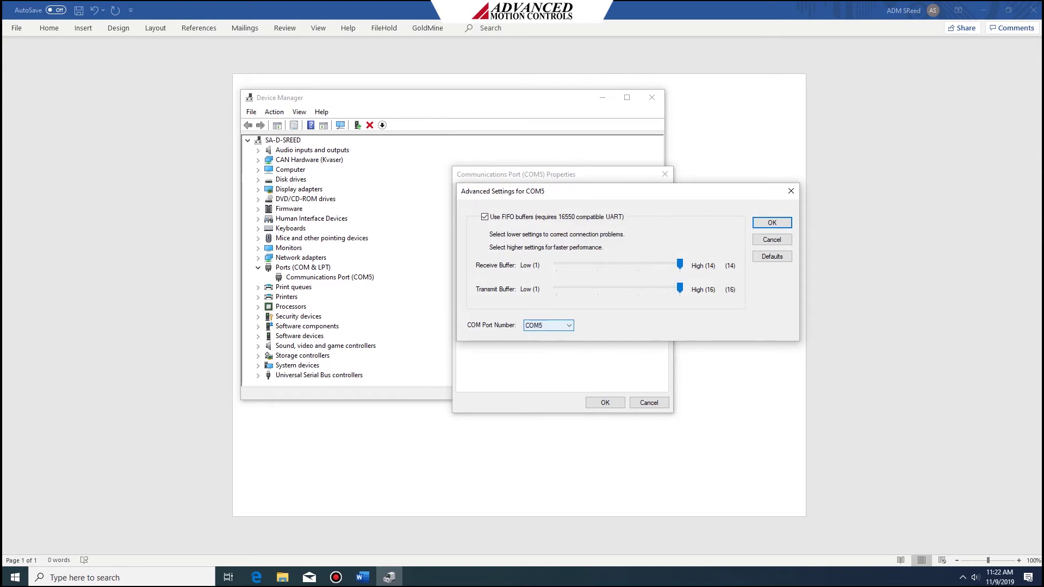
Set the communications port's COM Port Number to COM1 in its advanced settings and accept the port properties
scroll(543, 438, up, 2)
click(536, 335)
click(772, 222)
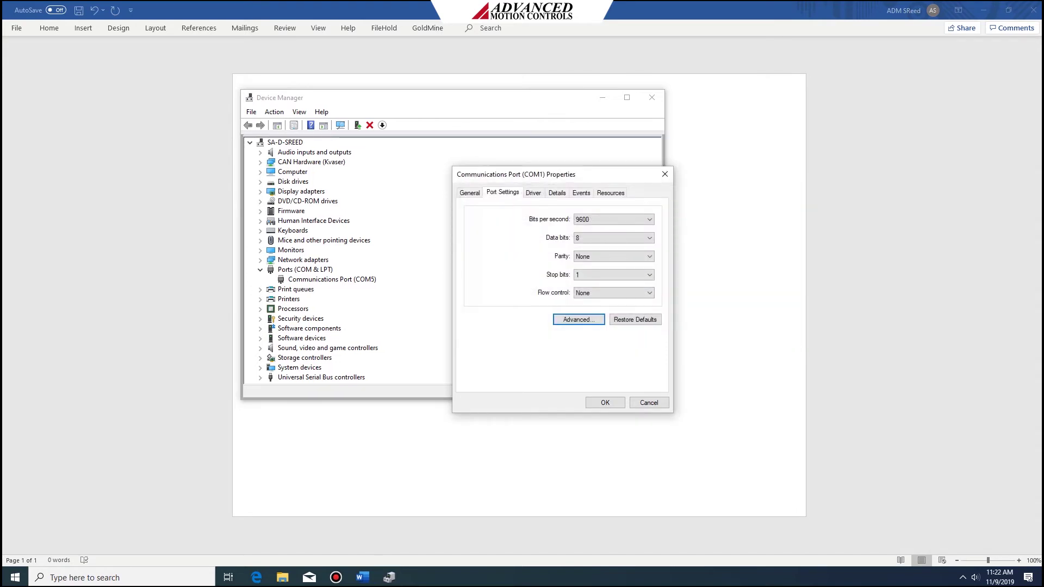
click(605, 402)
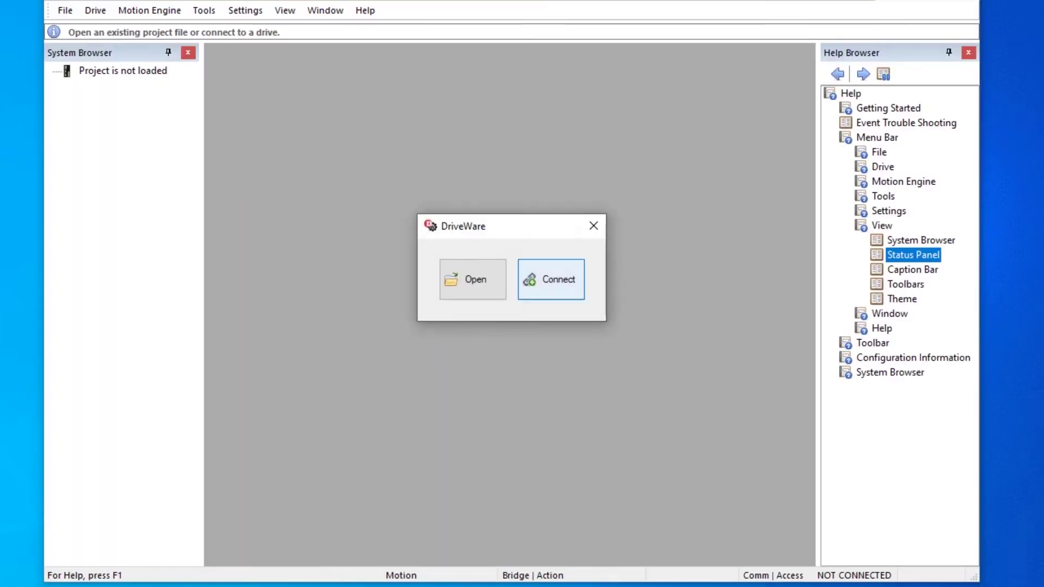
Switch to DriveWare and connect to the drive over RS232 at address 63 on COM3, 115200 baud, with Read/Write access
click(551, 278)
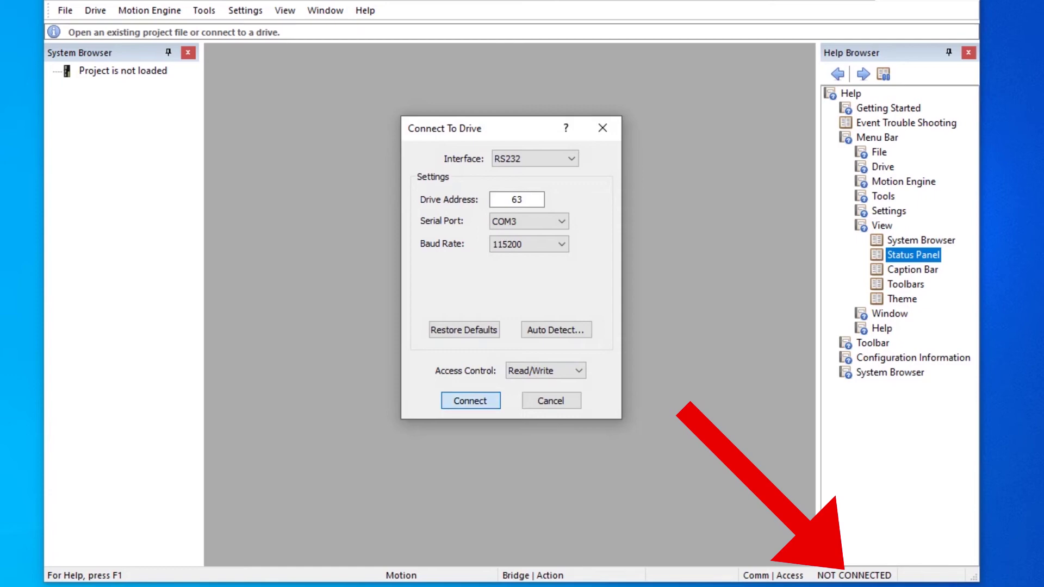
click(470, 400)
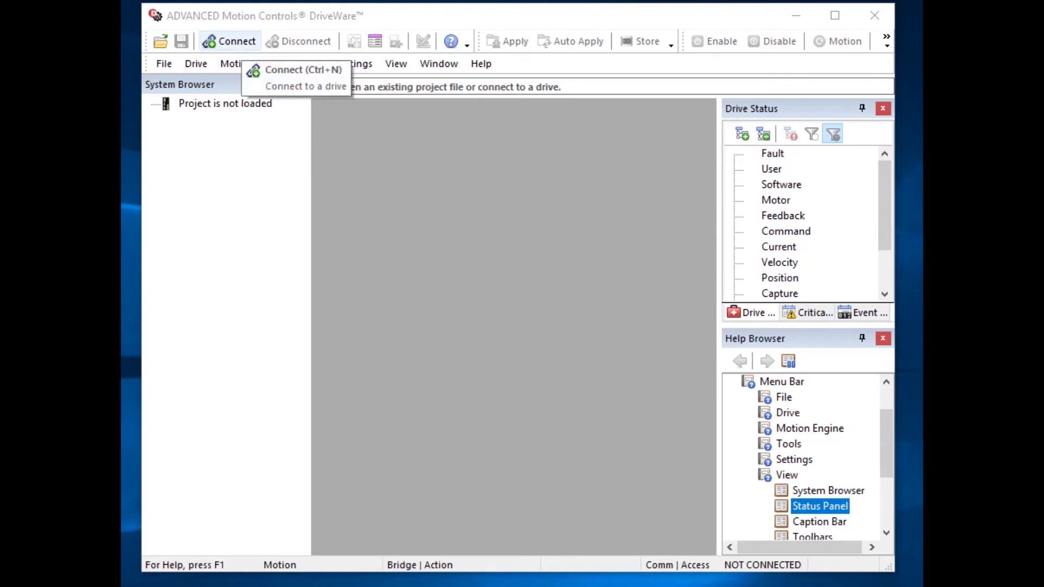
Try to connect to the drive over RS232 at address 63 on COM1 at 115200 baud
click(228, 41)
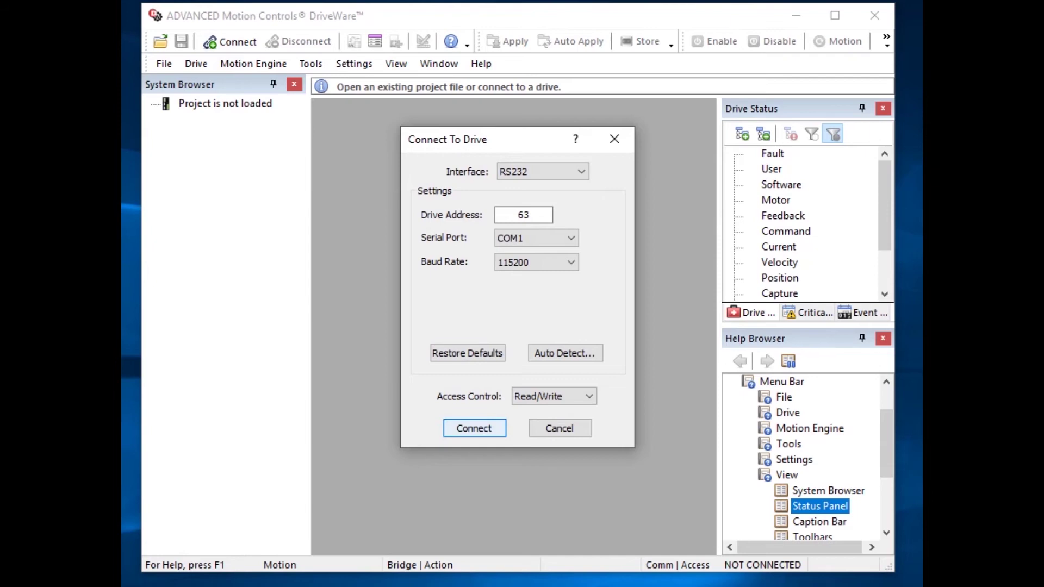
click(474, 428)
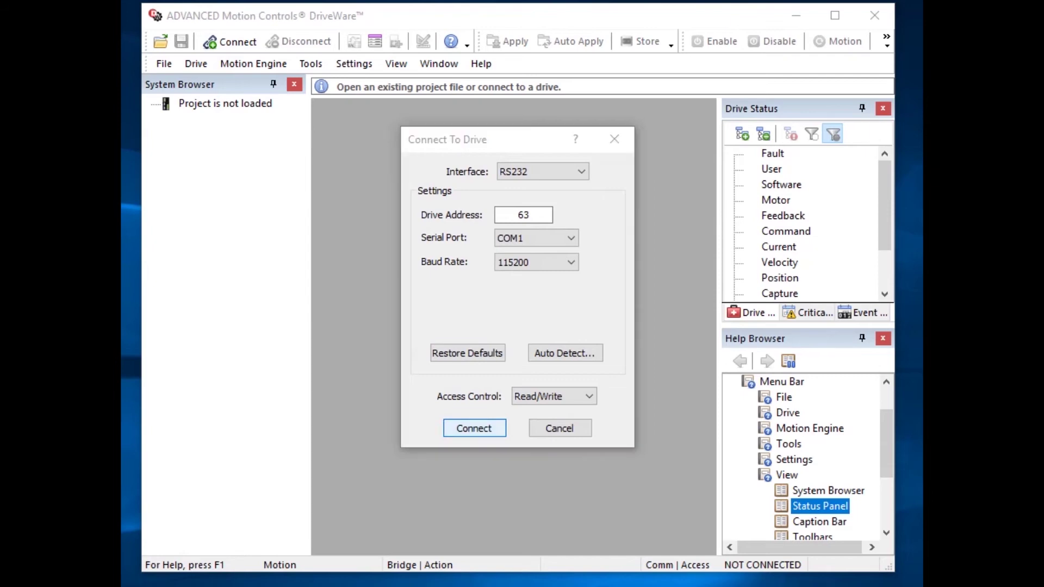
key(Return)
Auto-detect the drive by scanning COM1 to COM3, and connect with the detected settings: address 63, COM2, 115200 baud
click(565, 353)
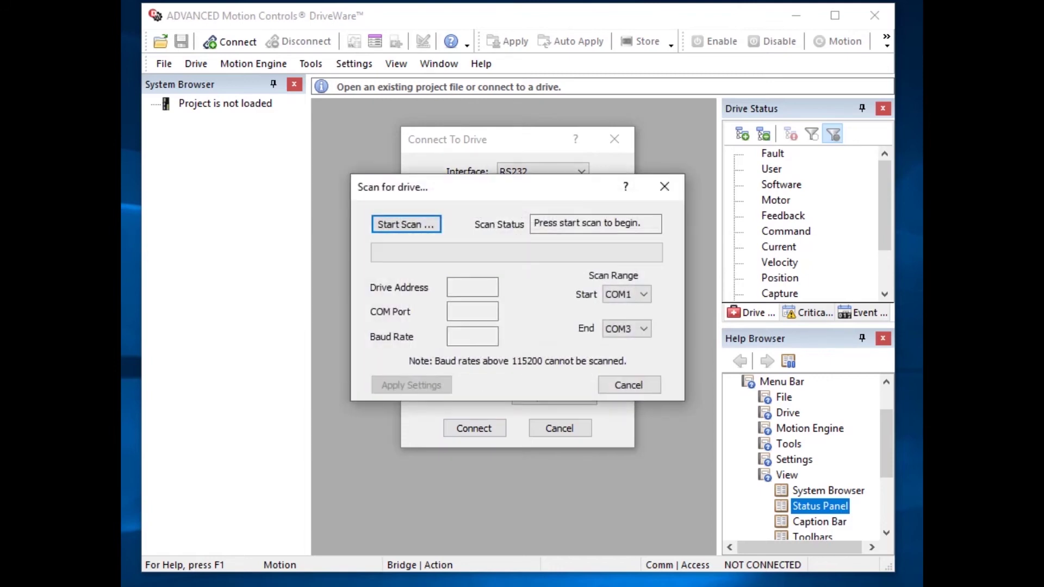
click(406, 224)
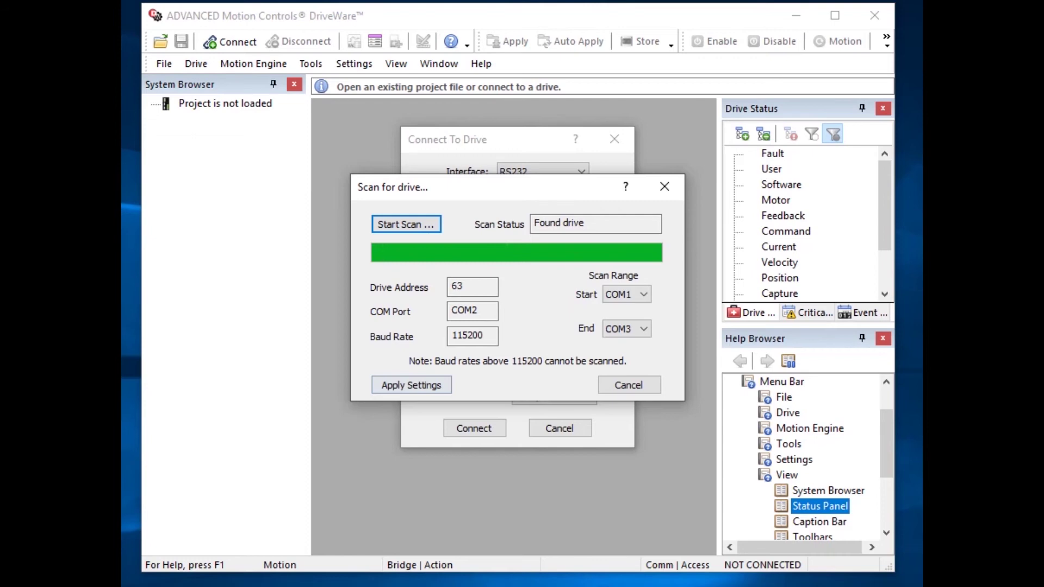
key(Return)
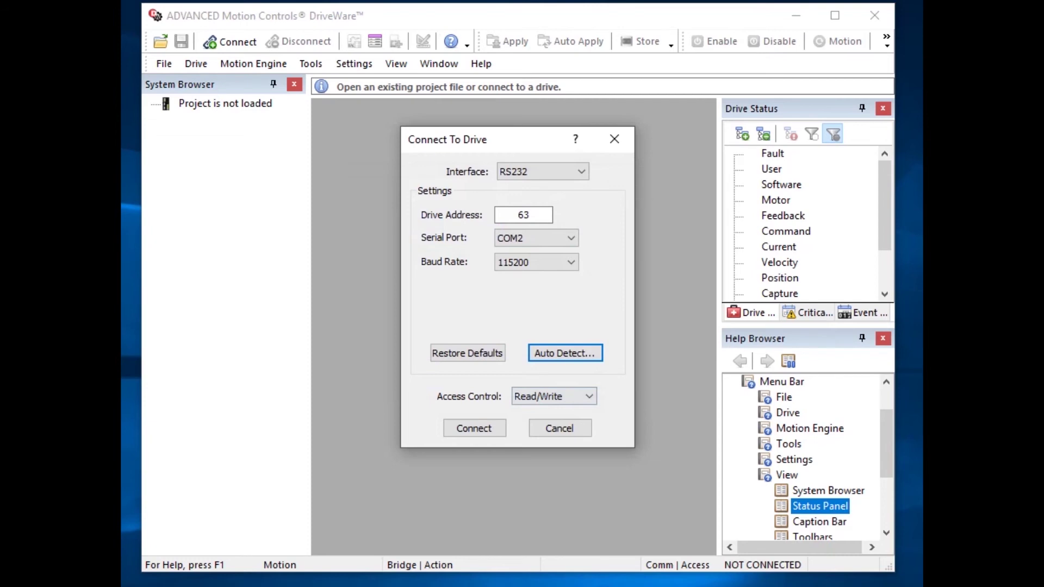
click(473, 428)
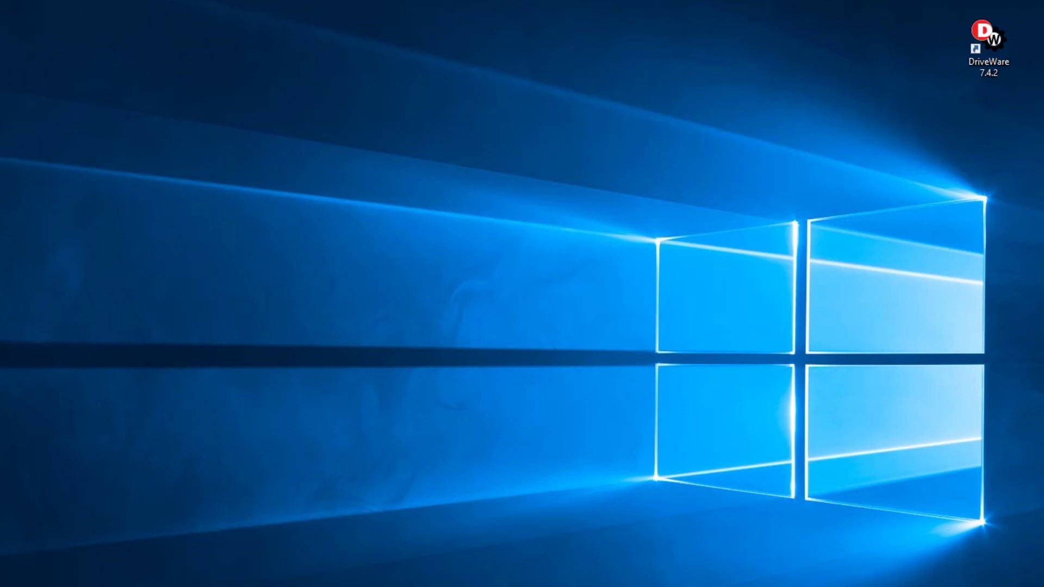
Launch DriveWare, restore the default RS232 connection settings, and try to connect at drive address 63 on COM1 at 115200 baud
double_click(989, 46)
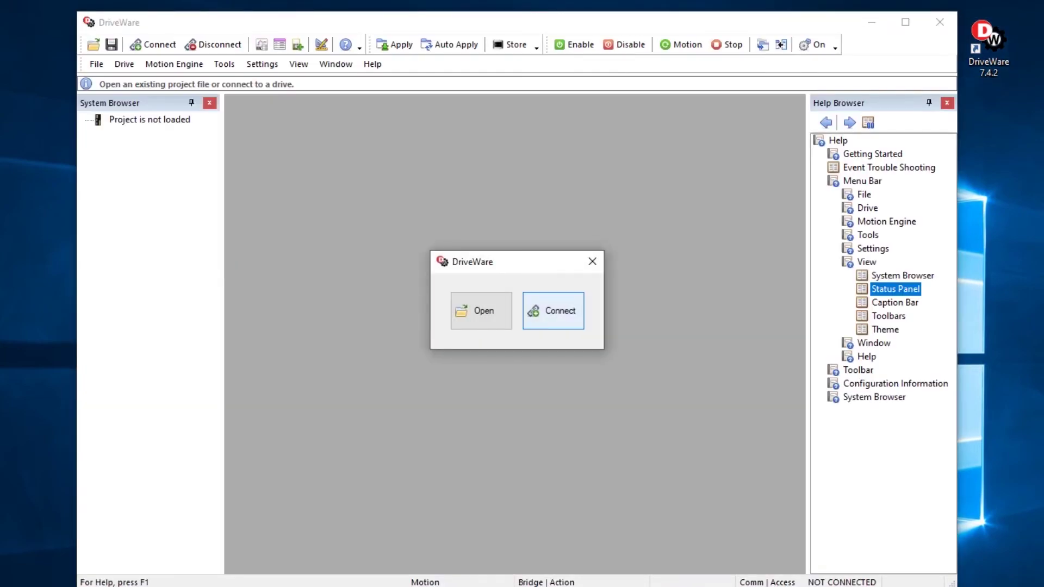
click(550, 310)
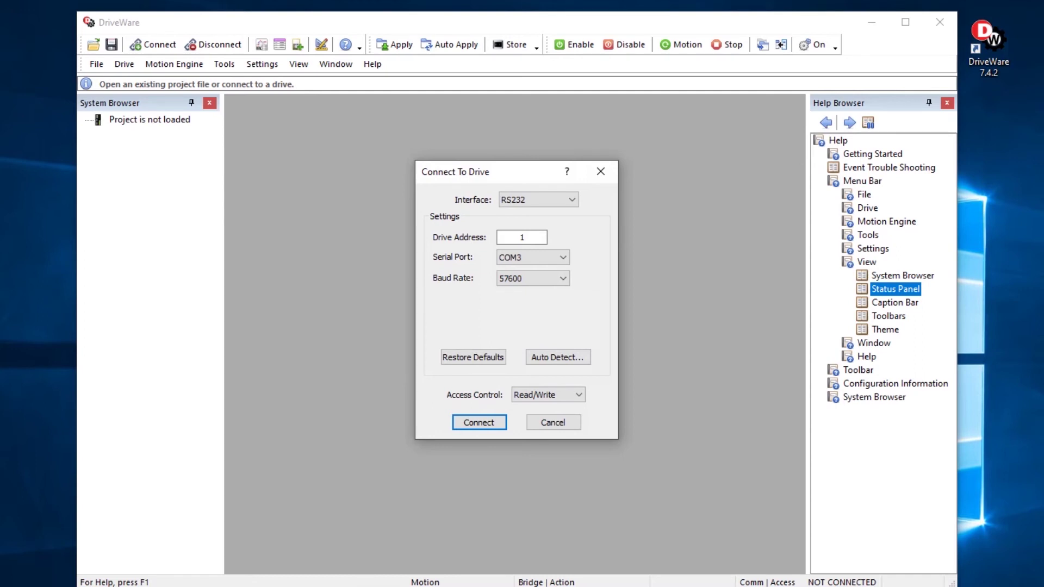
click(473, 357)
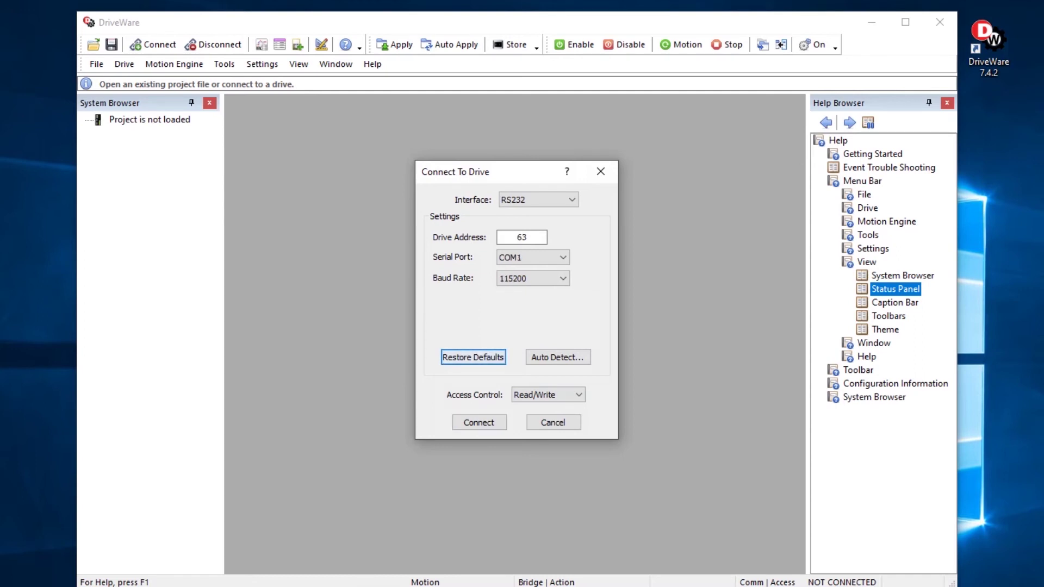
click(479, 423)
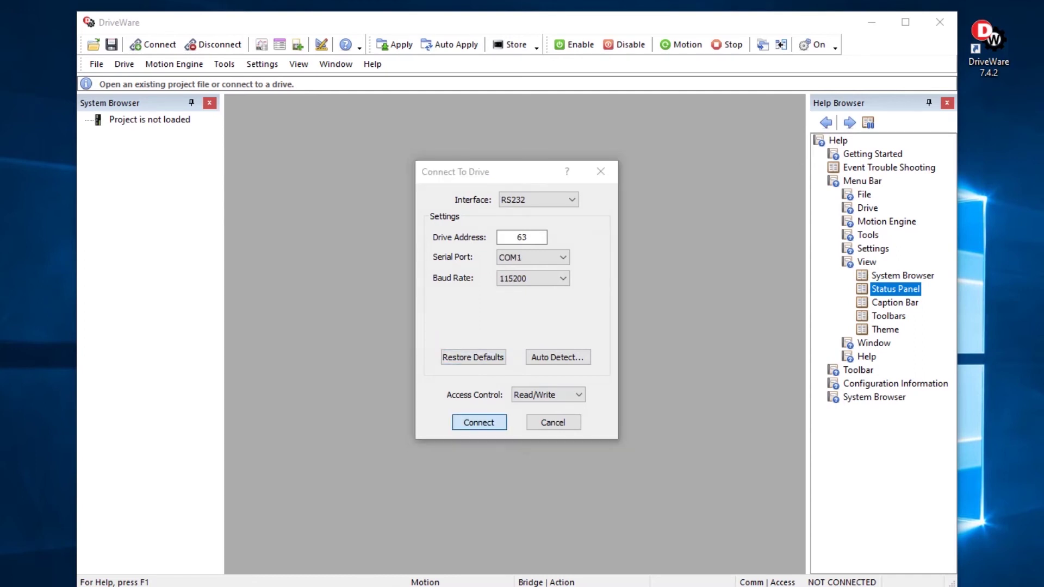
click(559, 341)
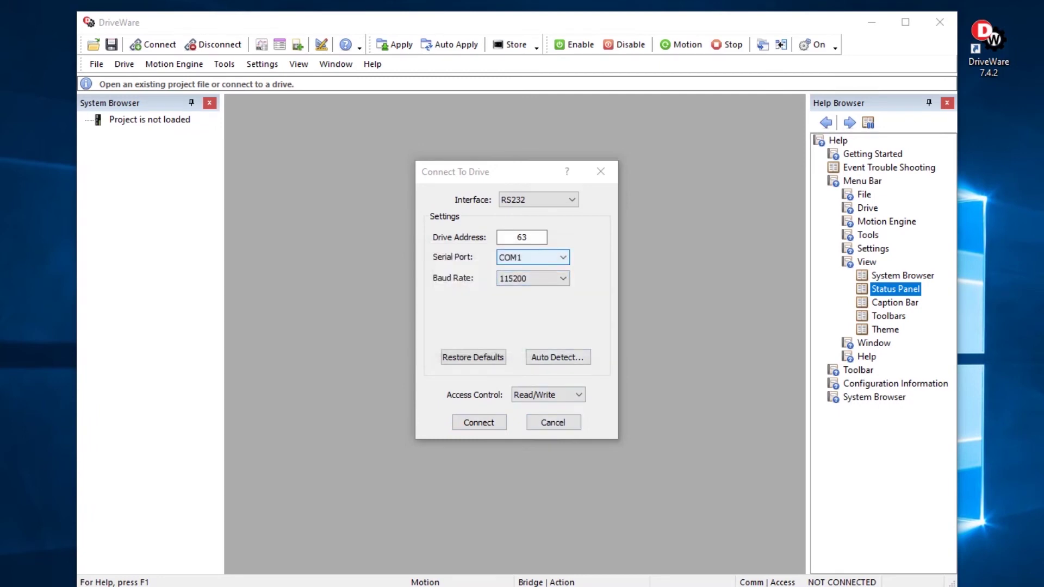
Auto-detect the drive by scanning only COM3, apply the detected settings of address 1, COM3 and 57600 baud, and connect
click(558, 357)
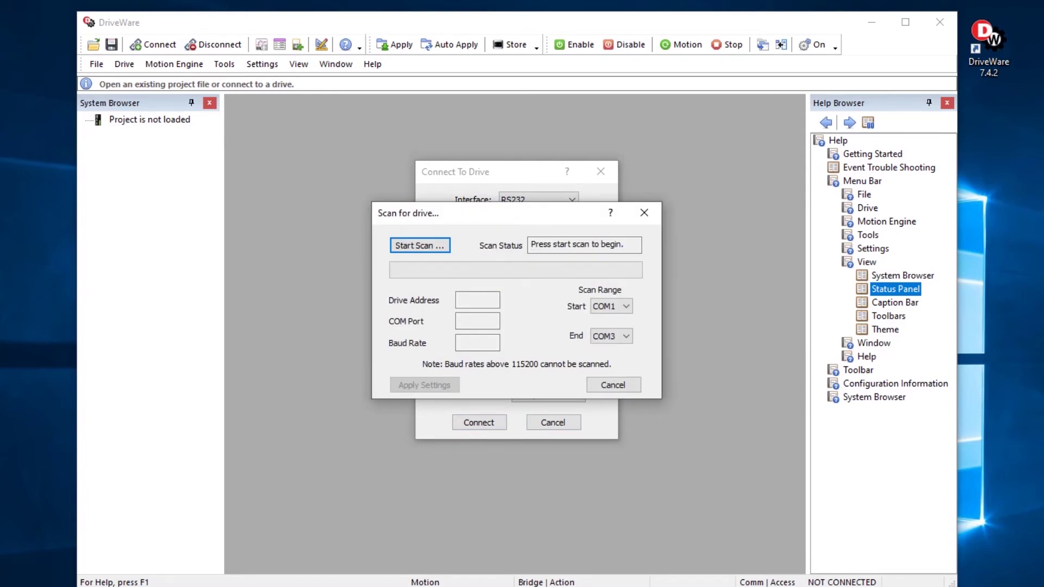
click(611, 306)
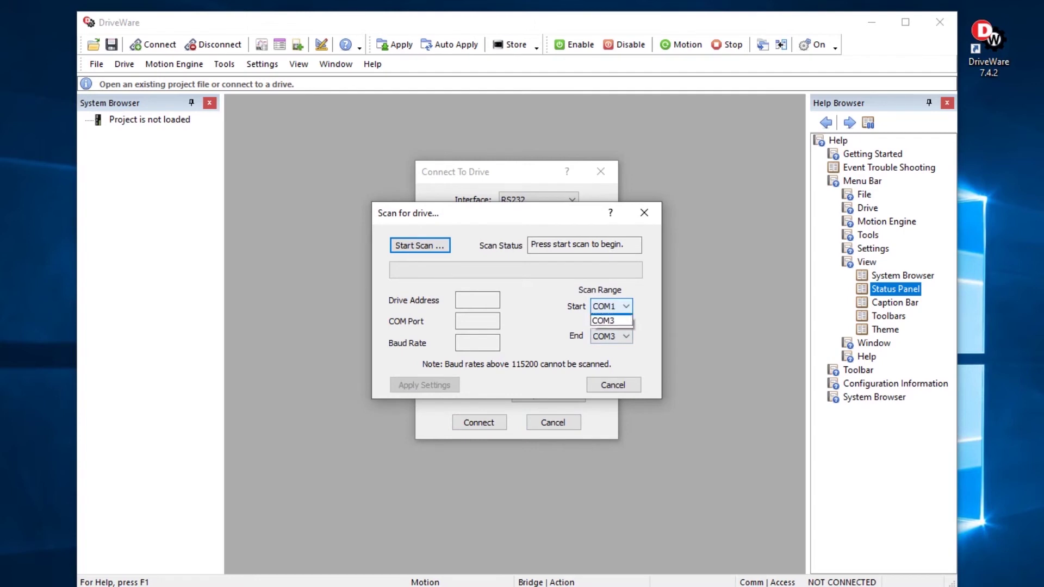
click(604, 329)
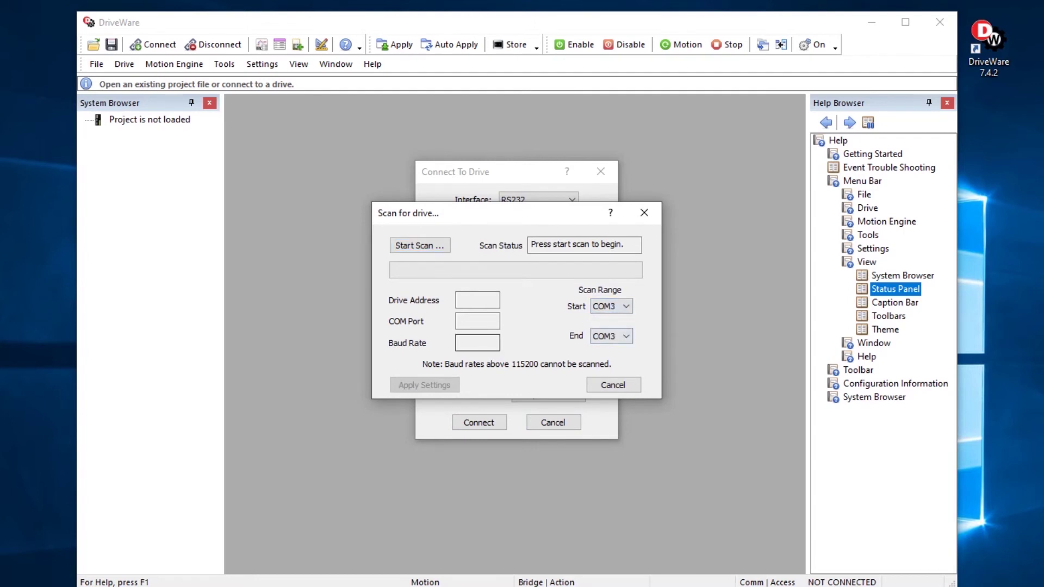
click(420, 245)
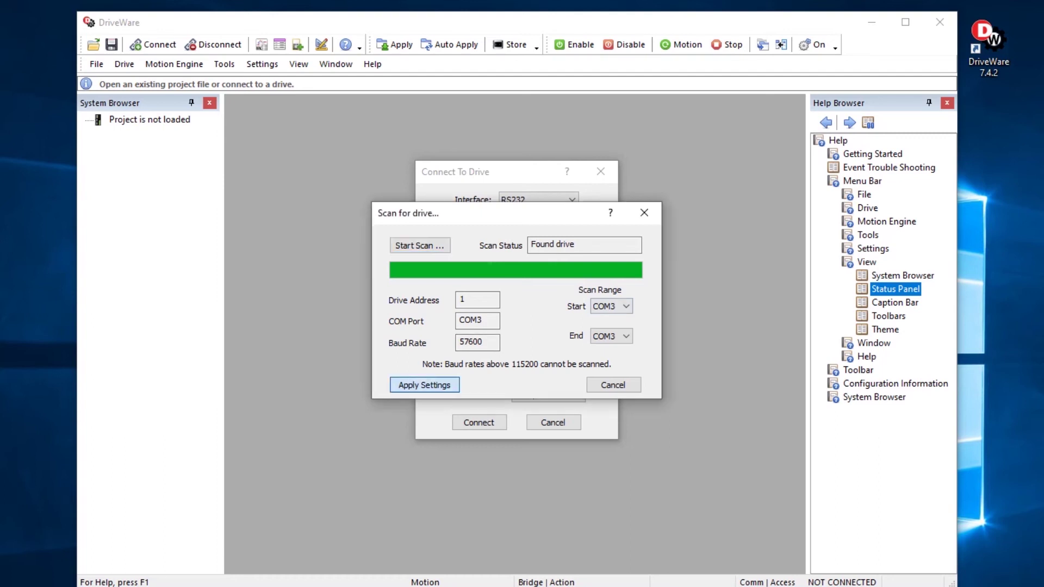
click(424, 384)
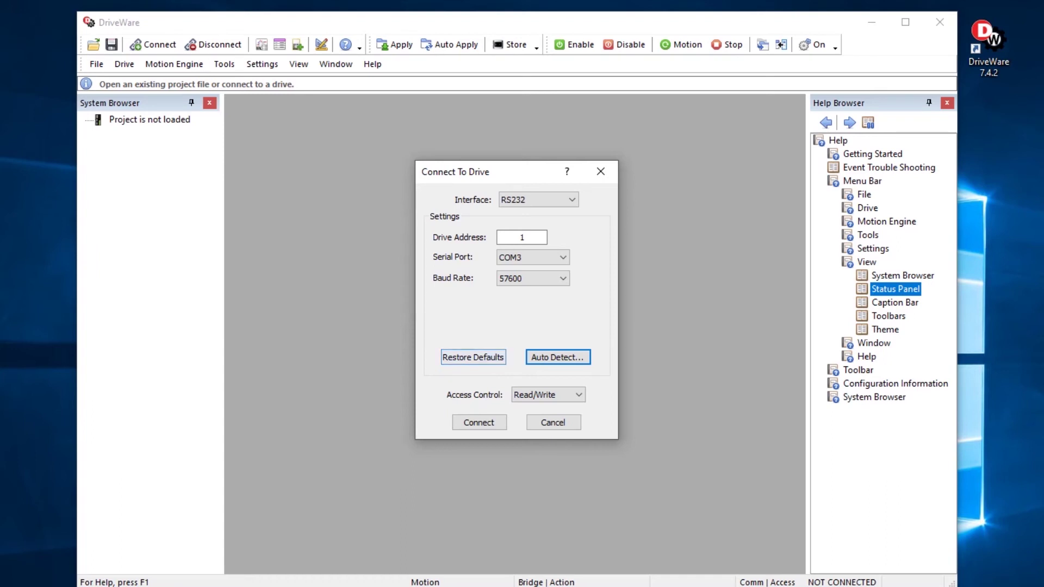
click(479, 422)
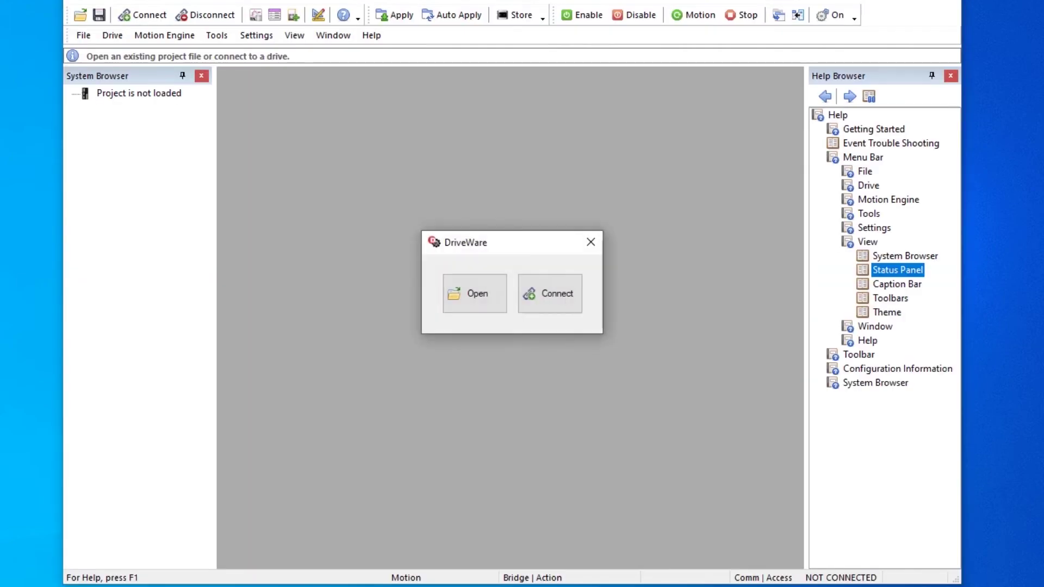
Try to connect to the drive over RS232 at address 63 and 115200 baud, and auto-detect it by scanning COM1
click(573, 308)
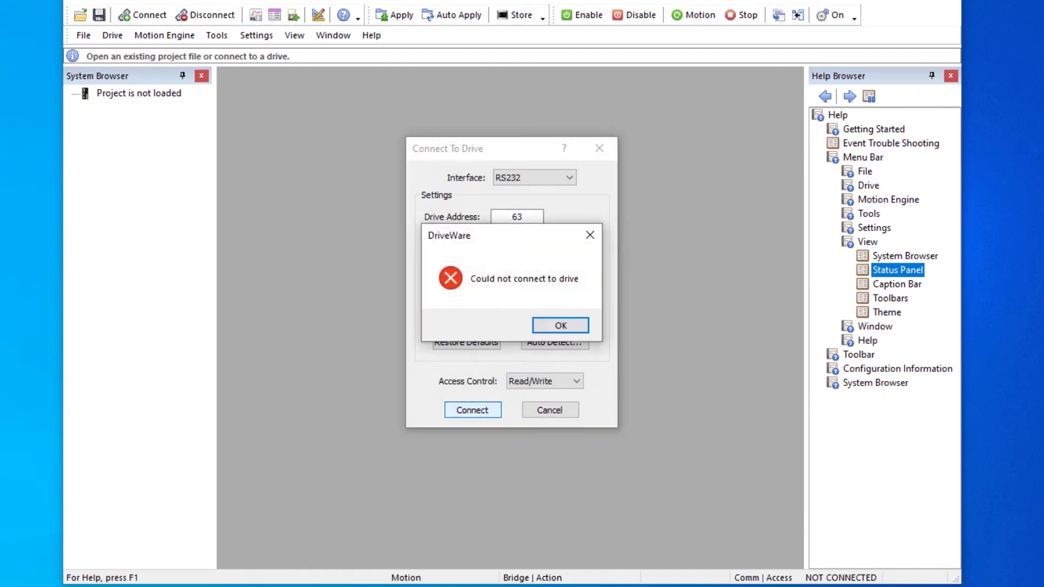
key(Return)
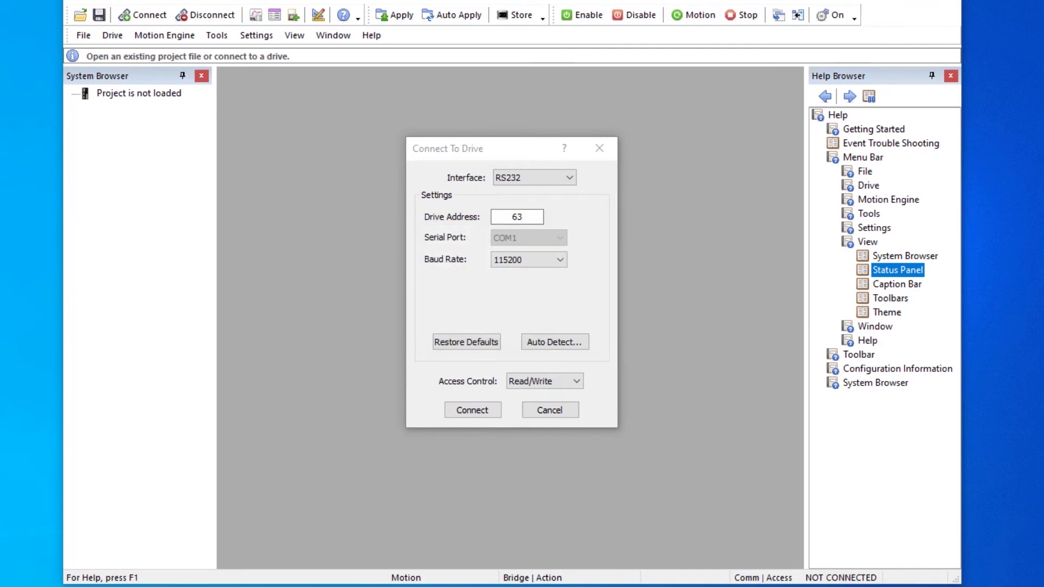
click(555, 342)
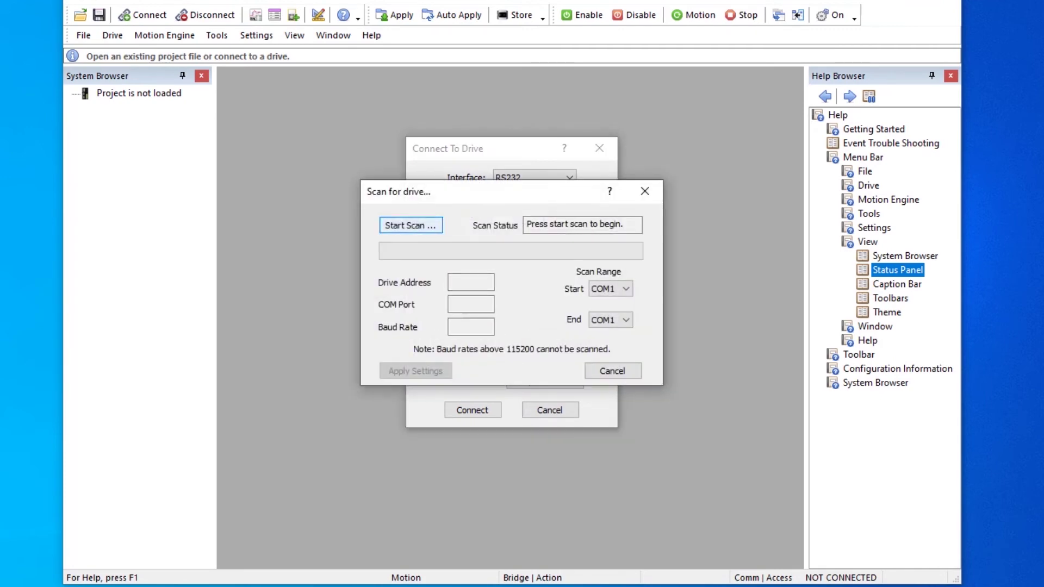
click(609, 319)
click(608, 333)
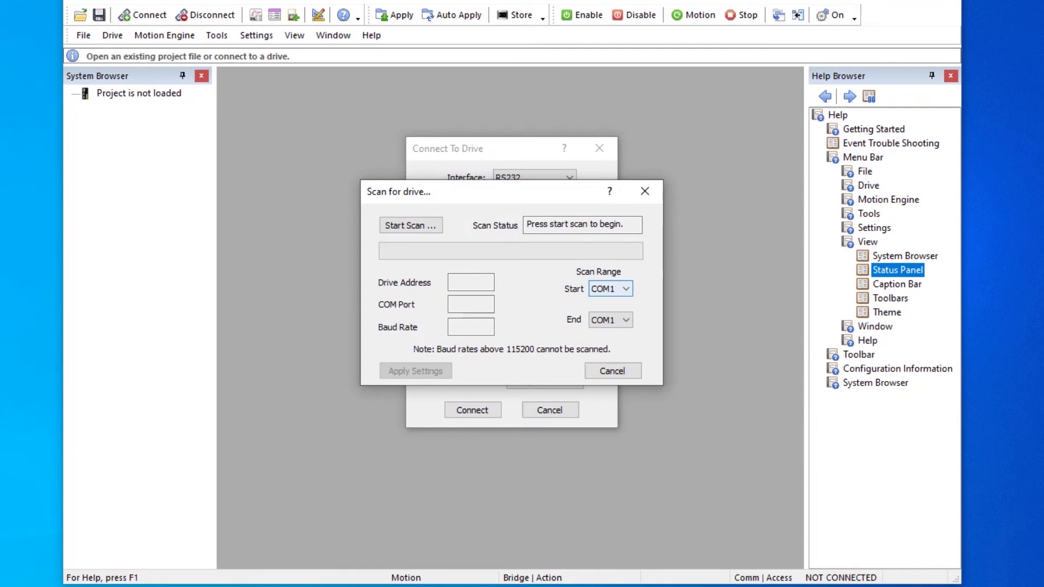
click(410, 226)
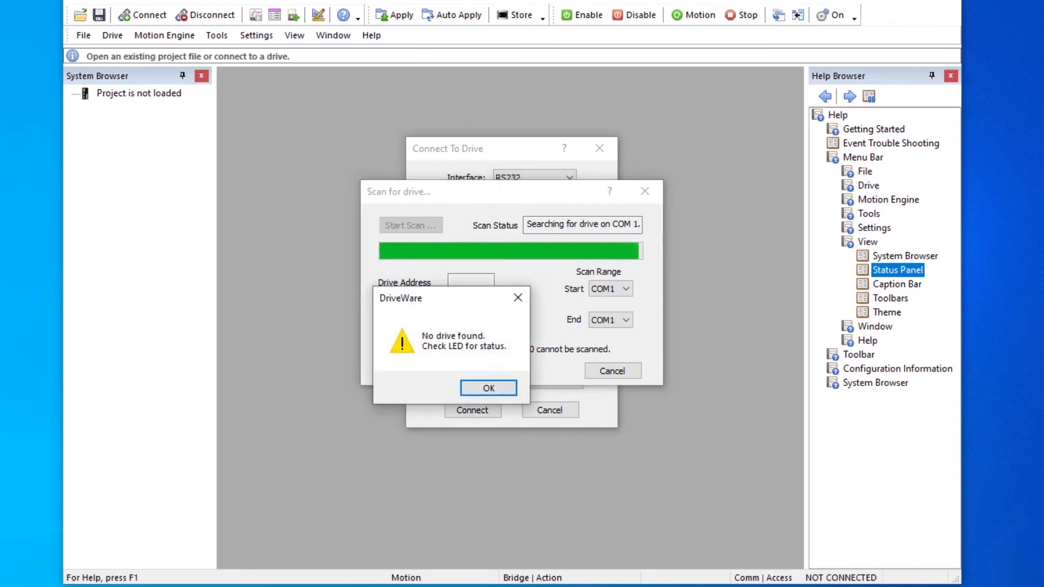
key(Return)
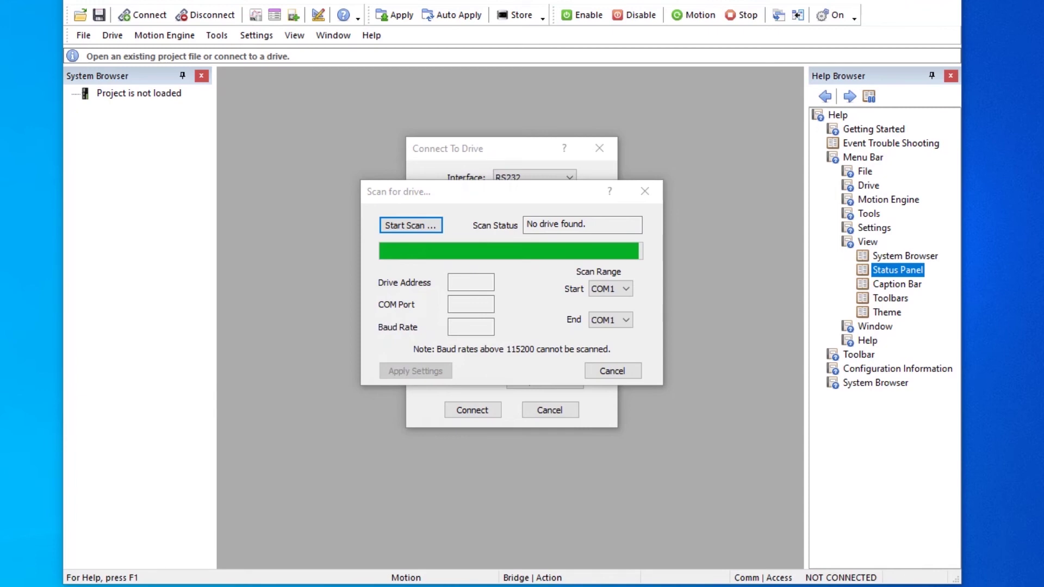
click(612, 371)
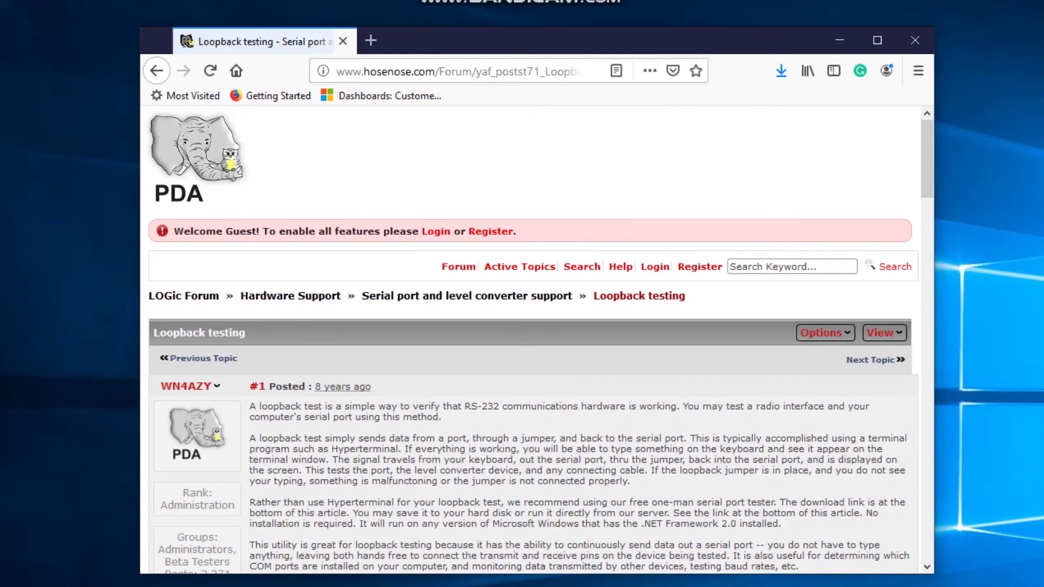
Look through the forum article on loopback testing and launch the SerialLoopbackTest utility from the desktop
scroll(537, 340, down, 5)
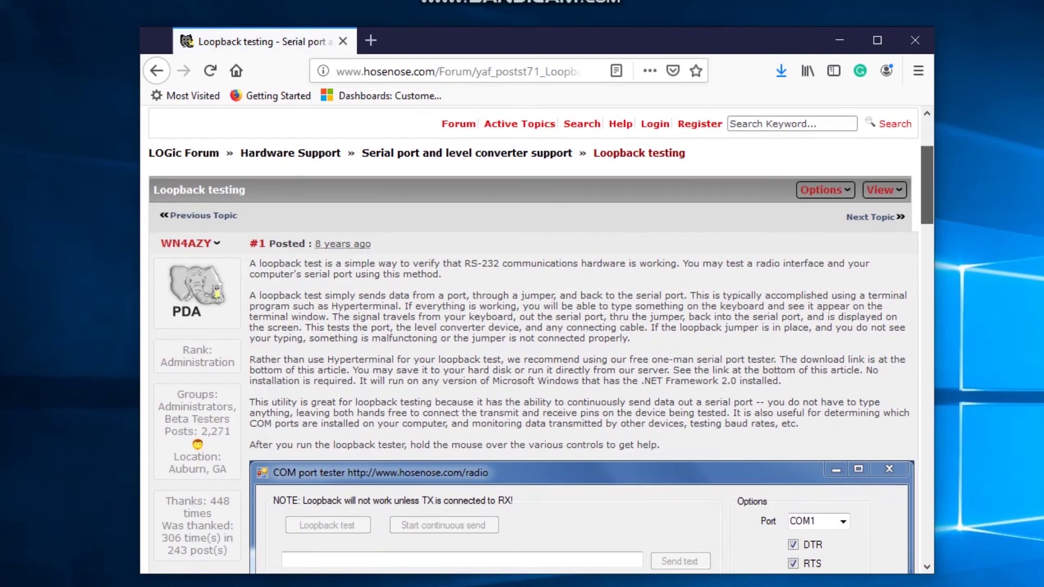
scroll(537, 339, down, 2)
scroll(537, 340, down, 4)
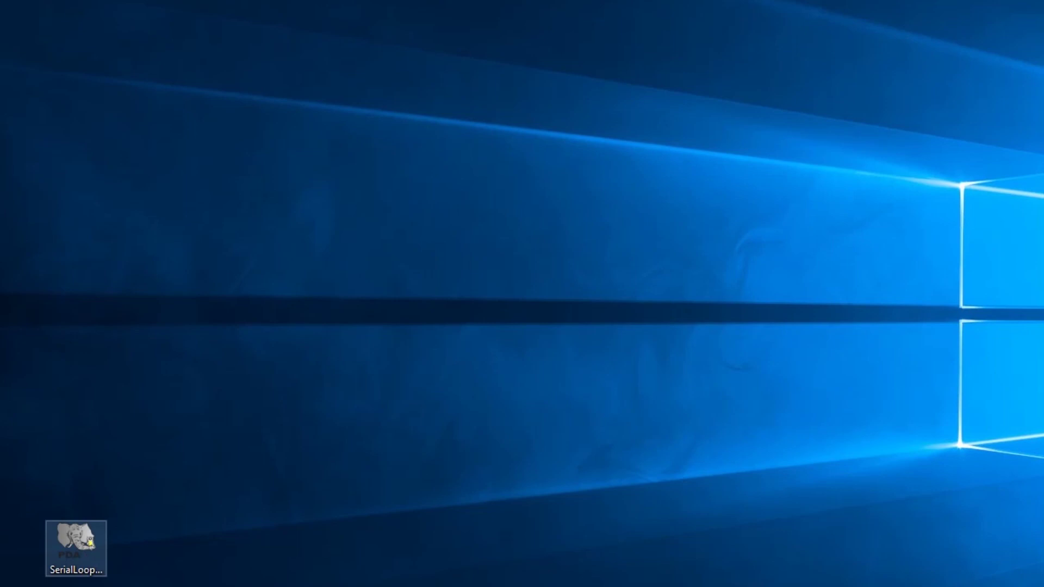
key(Return)
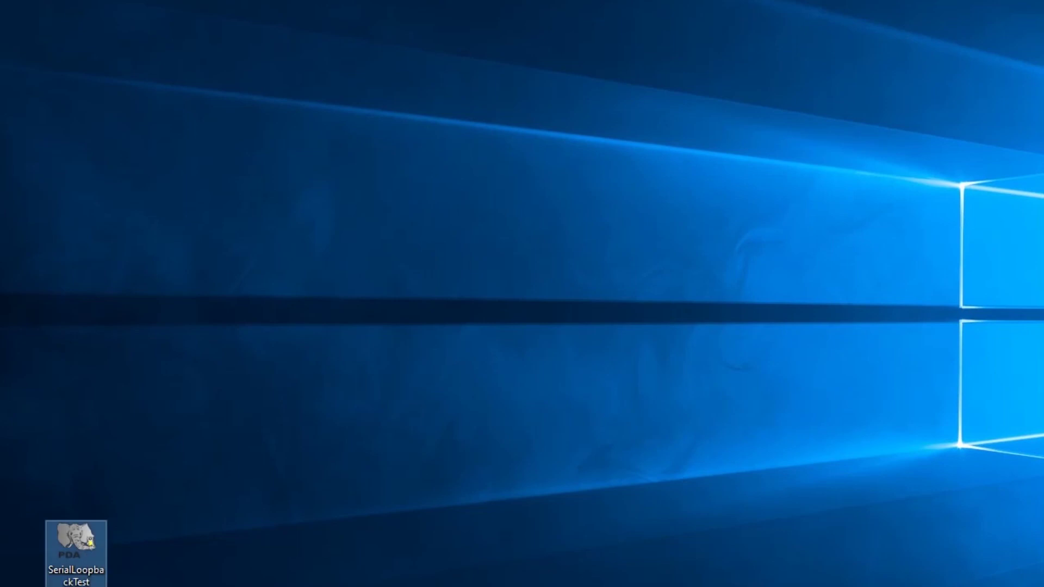
drag(386, 41, 462, 22)
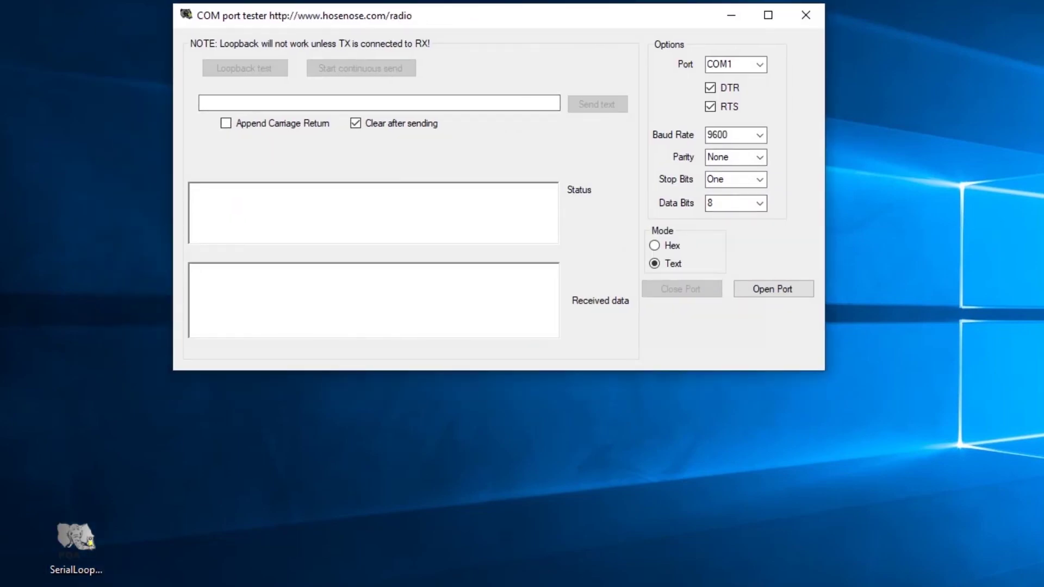
Open port COM3 at 115200 baud in the COM port tester and run the loopback test
click(760, 64)
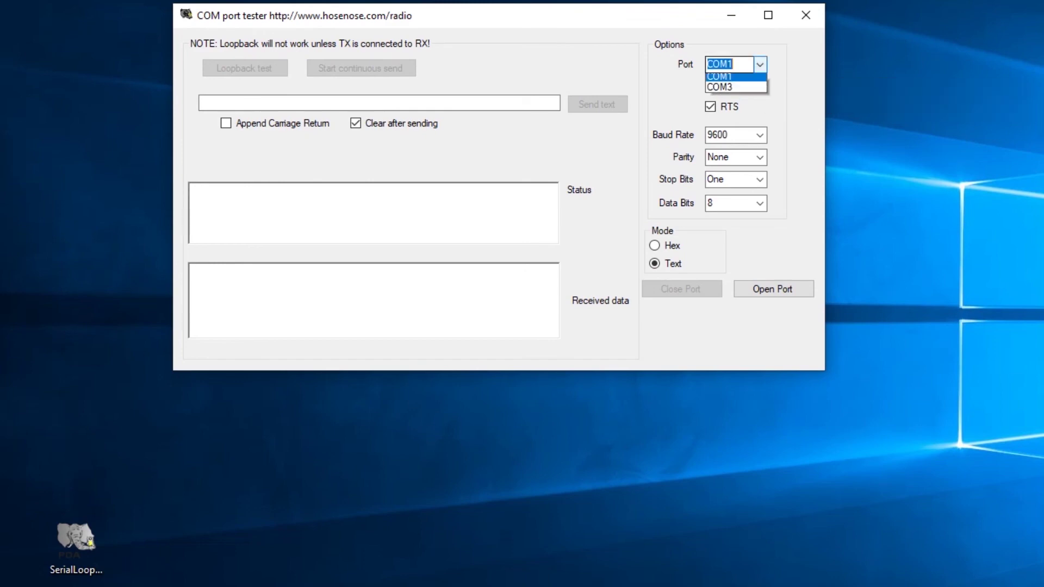
click(740, 91)
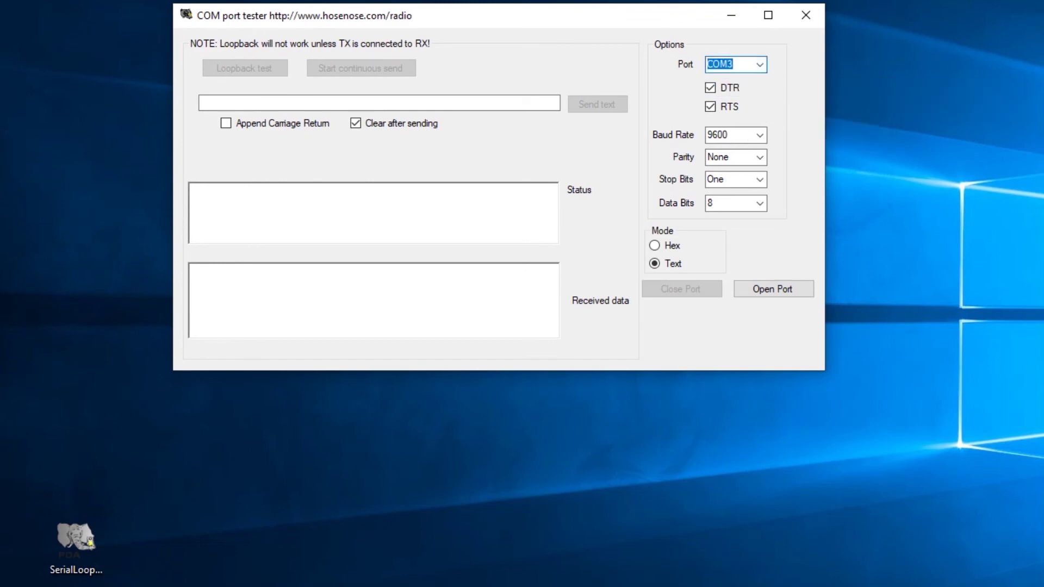
click(759, 135)
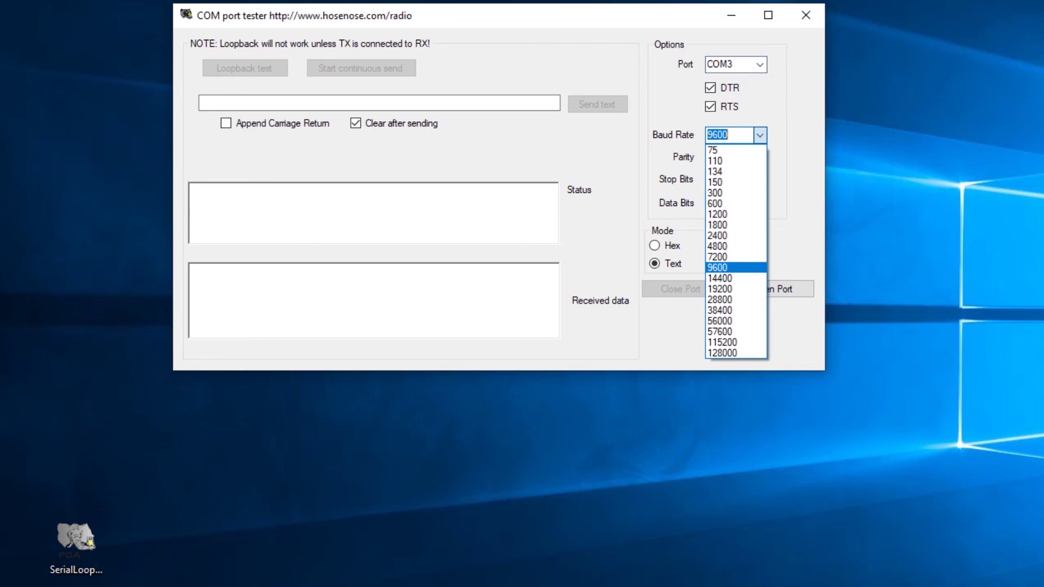
click(722, 342)
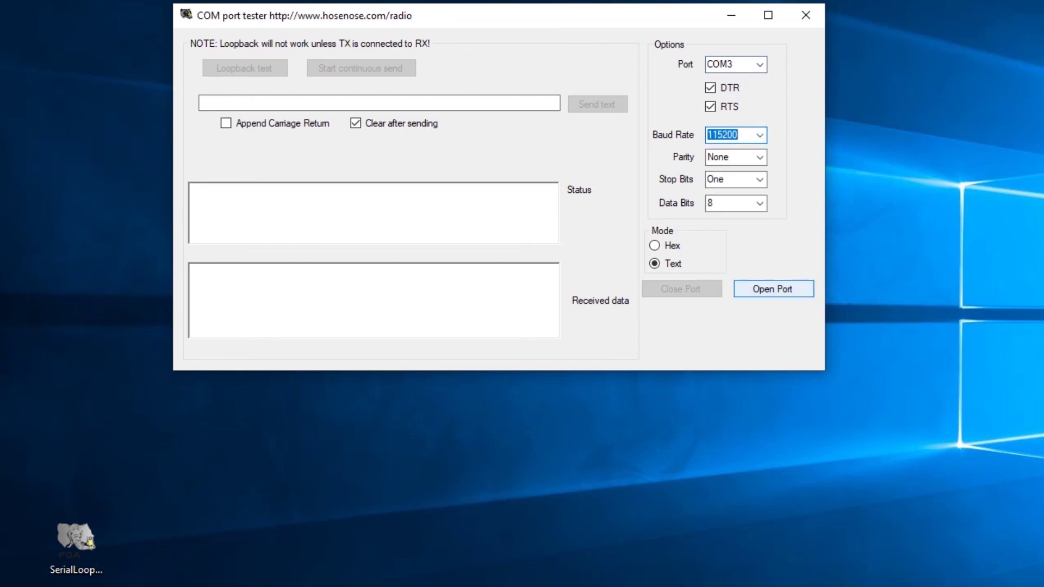
click(773, 288)
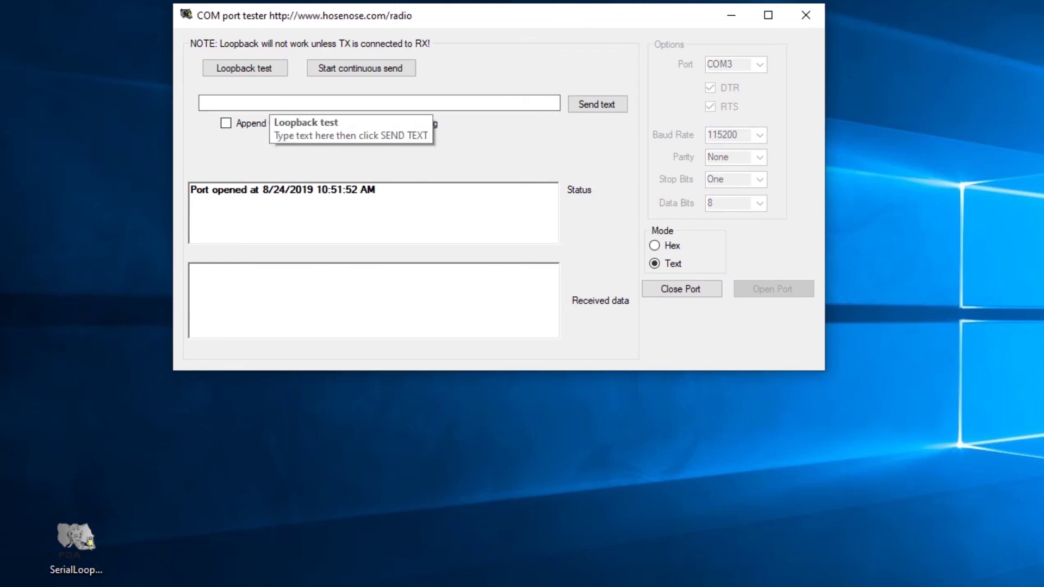
click(245, 68)
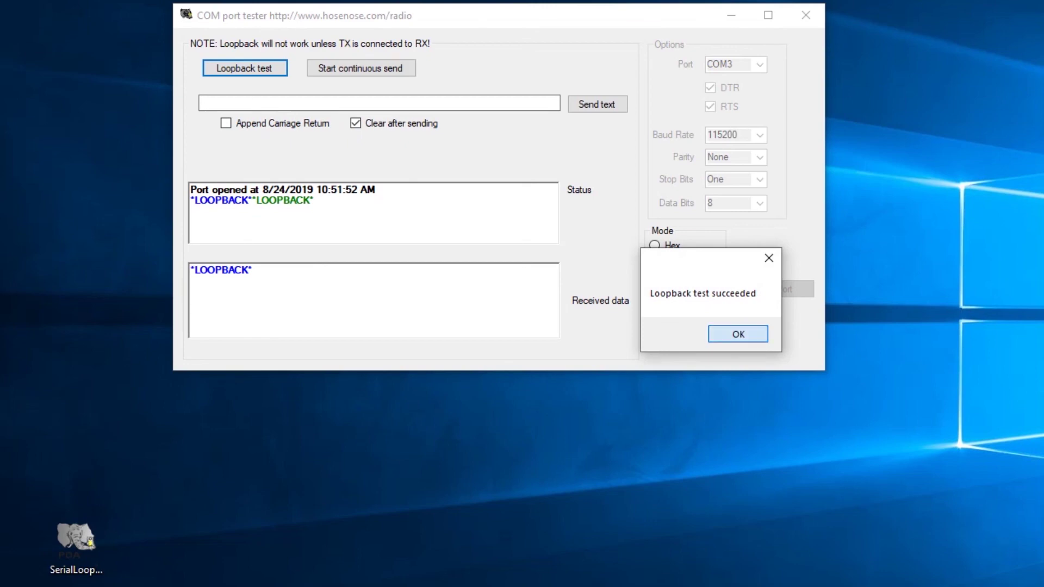
key(Return)
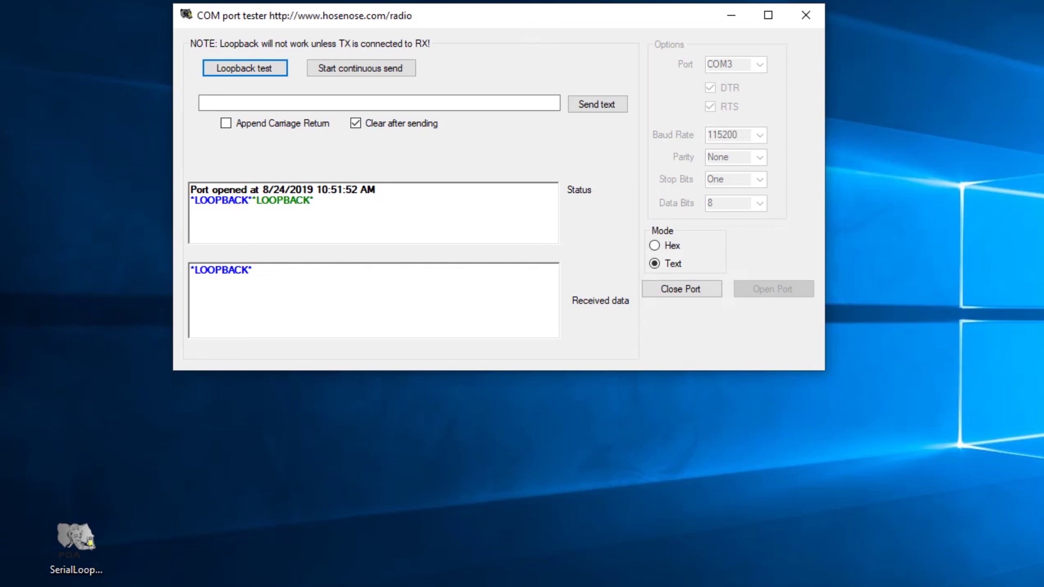
Send the text "Hi serial port, are you there?" and a continuous character stream over COM3, and close the port
click(218, 102)
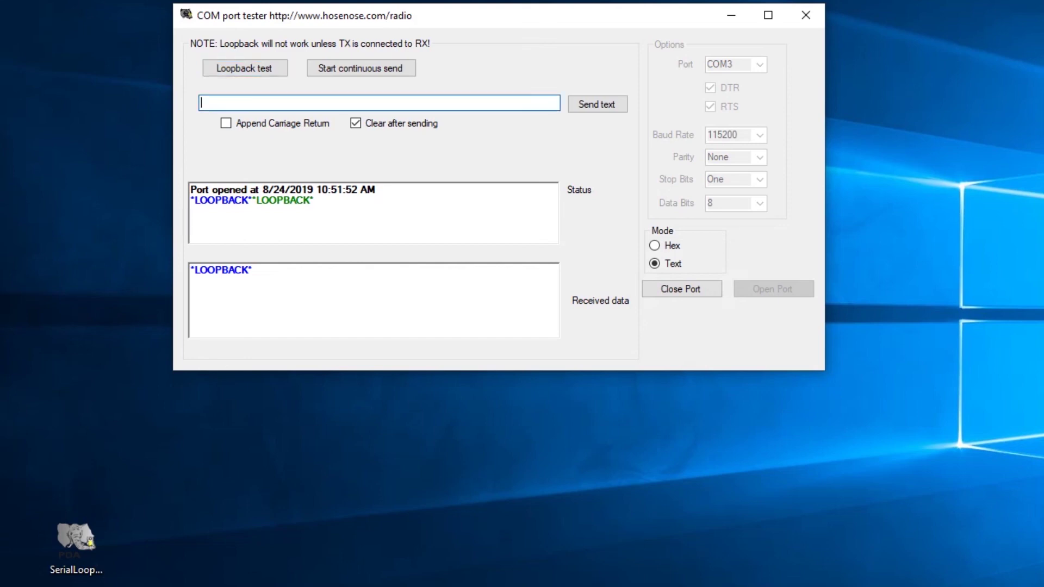
text(Hi serial port, are you there?)
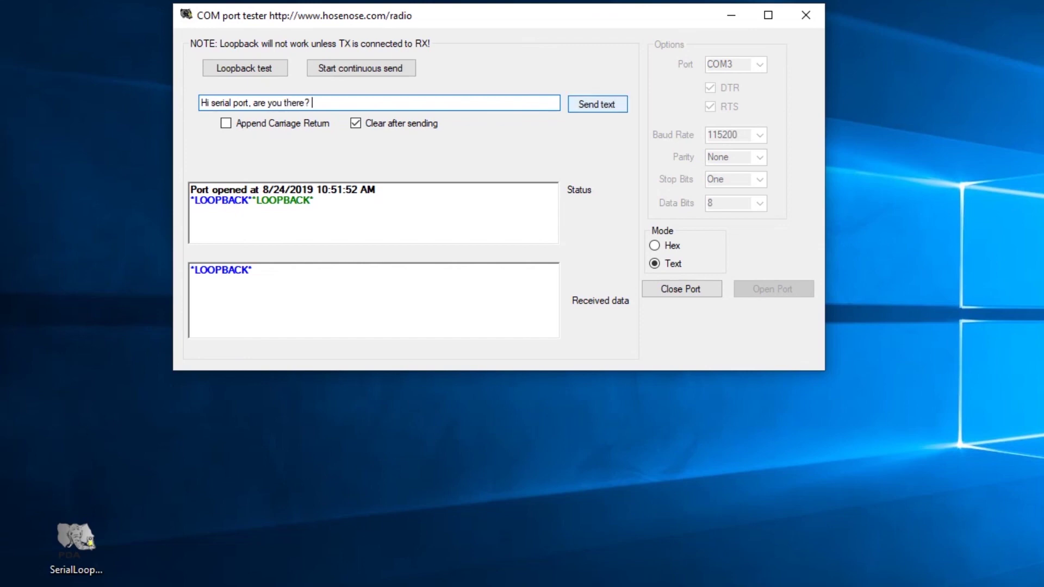
key(Return)
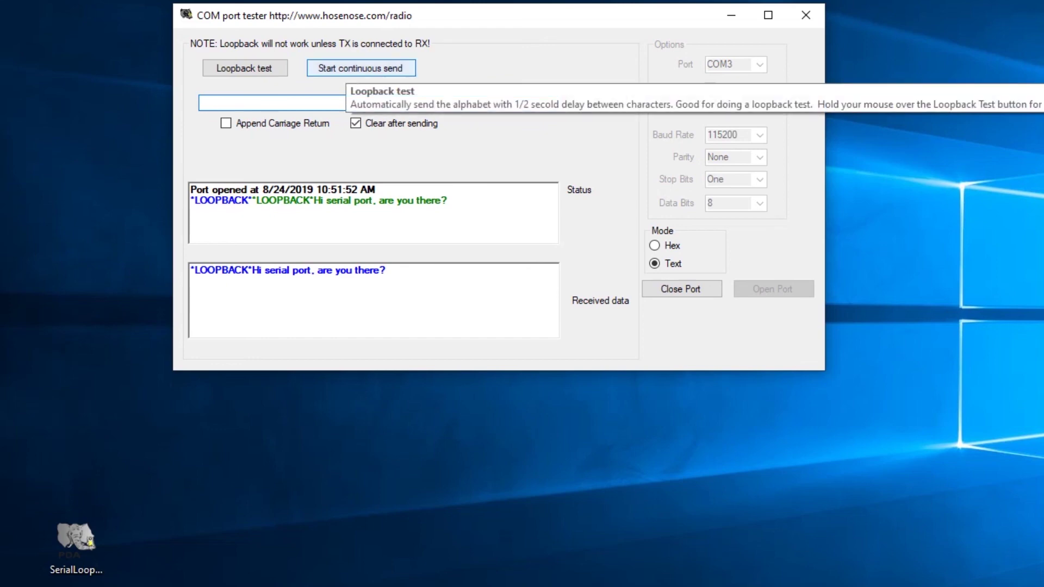
click(360, 68)
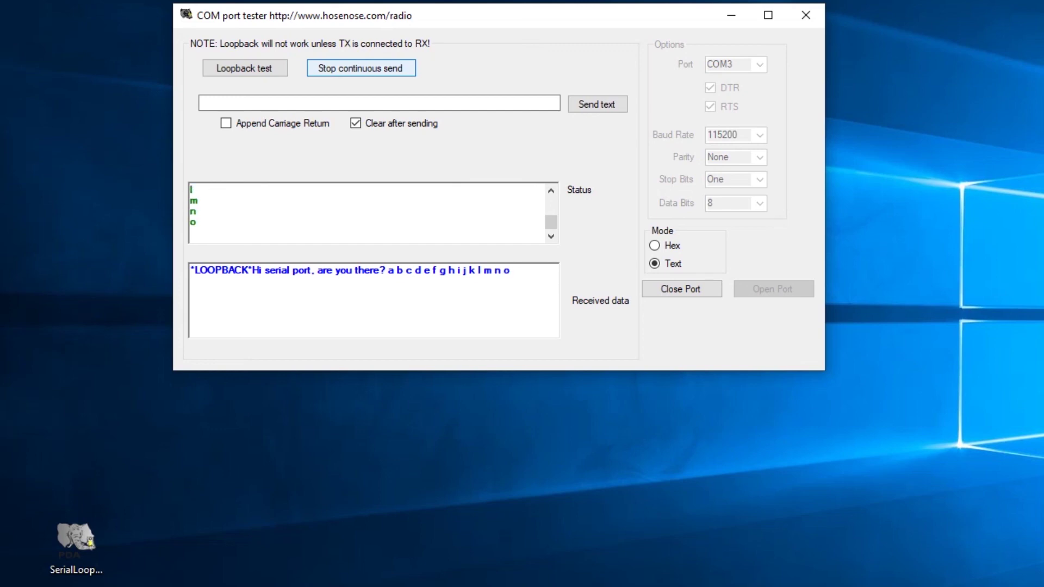
click(682, 289)
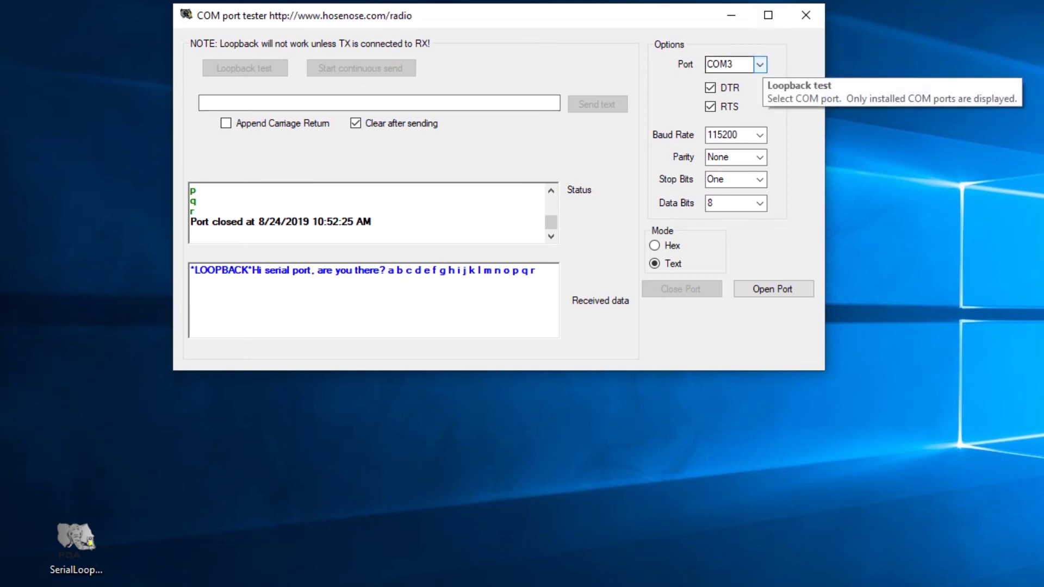
Switch the COM port tester to COM1 and open that port at 115200 baud
click(760, 64)
click(723, 77)
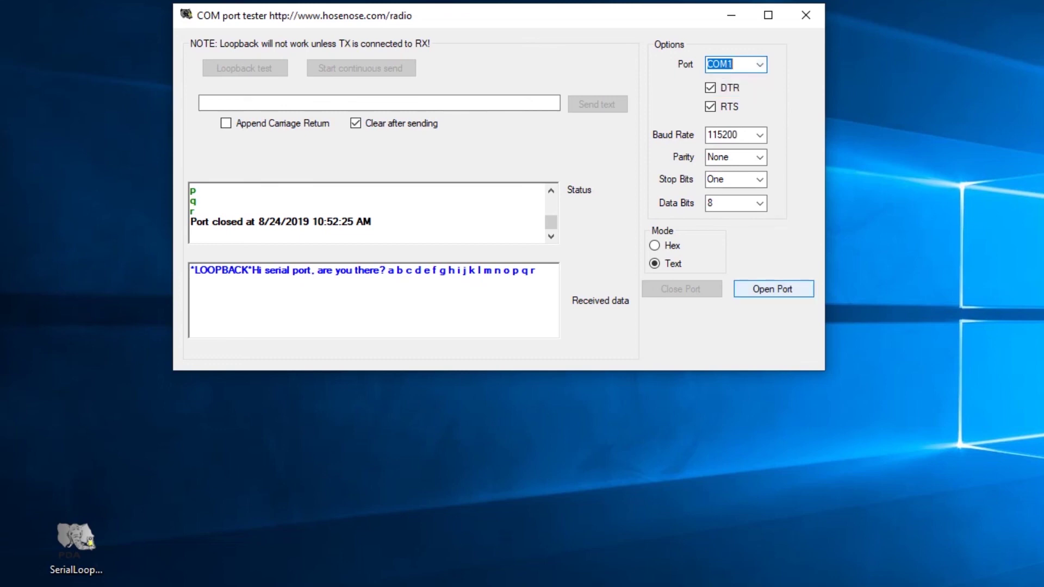
click(774, 288)
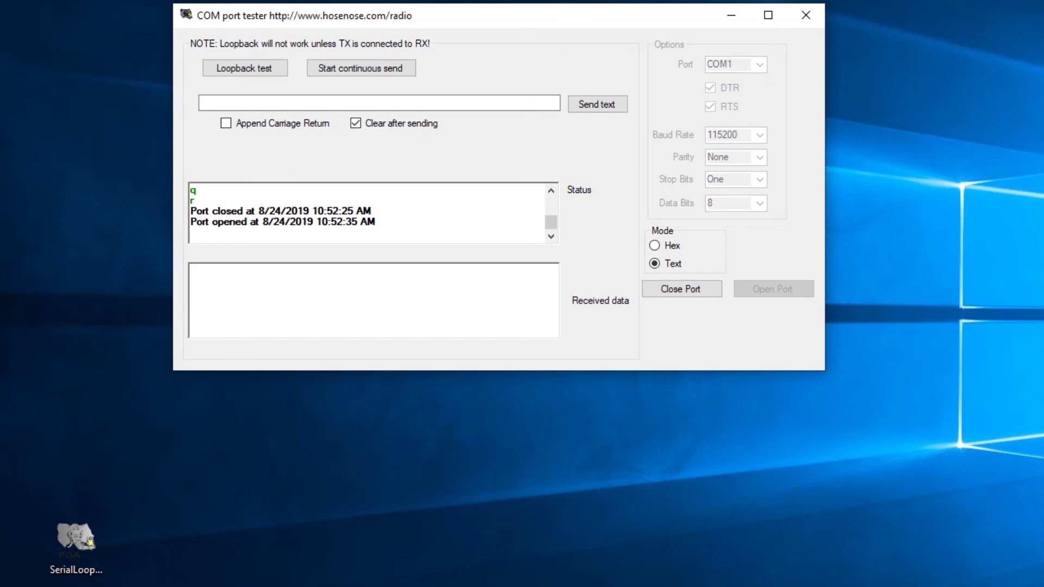
Run the loopback test on COM1 twice, dismissing each result message, and close the COM port tester
click(200, 103)
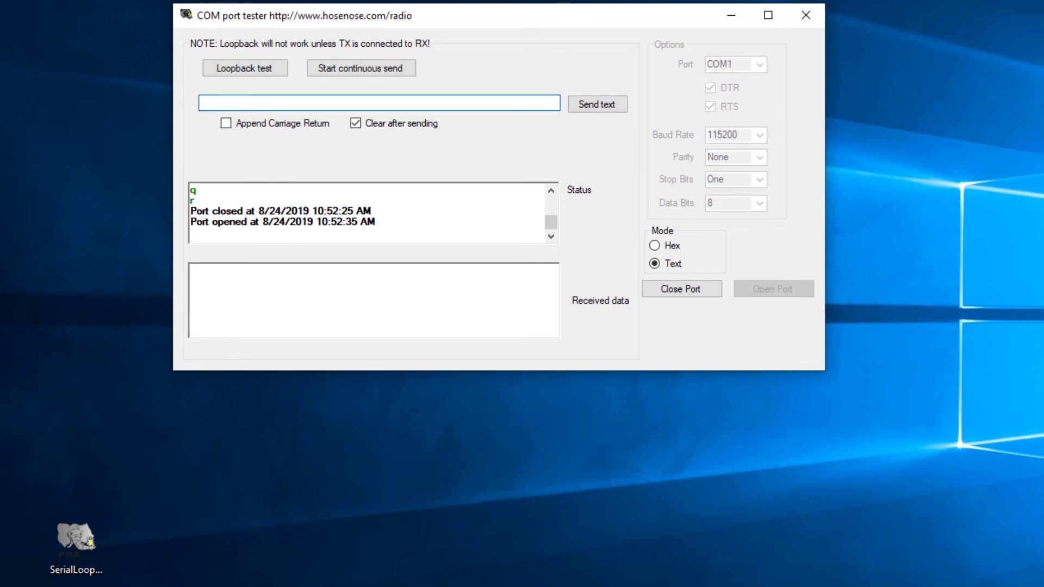
click(245, 68)
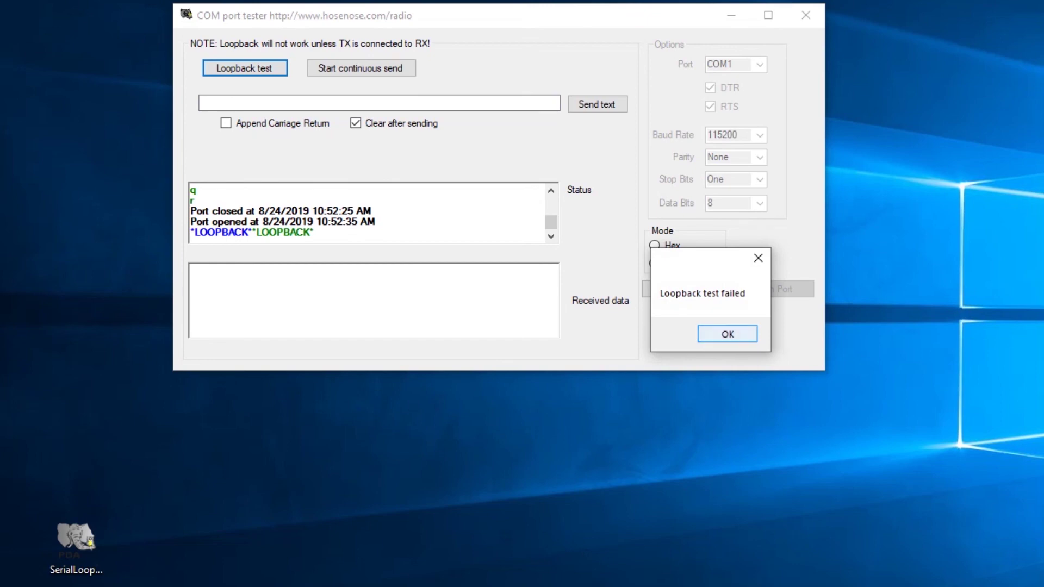
key(Return)
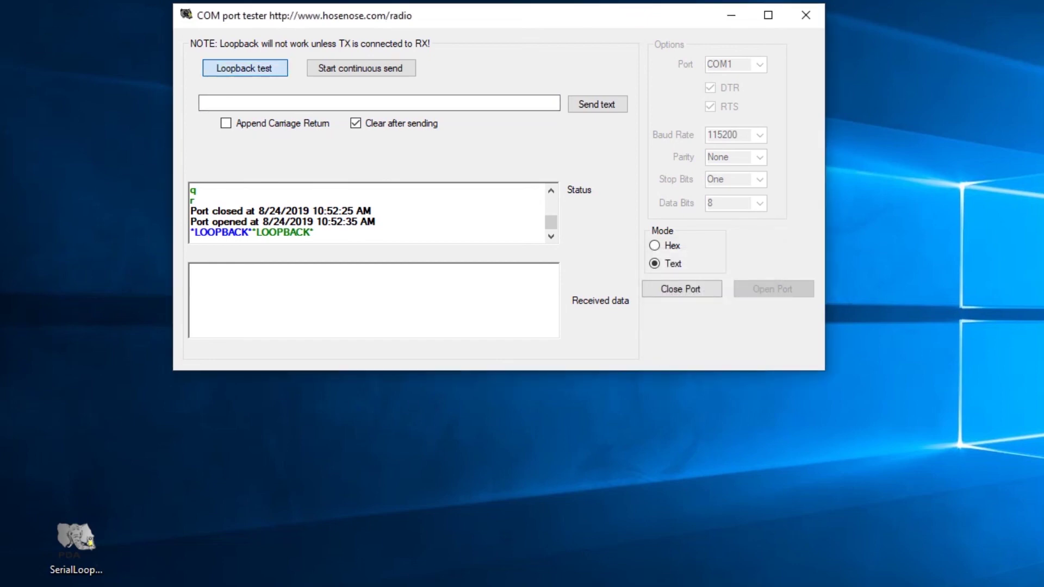
key(Return)
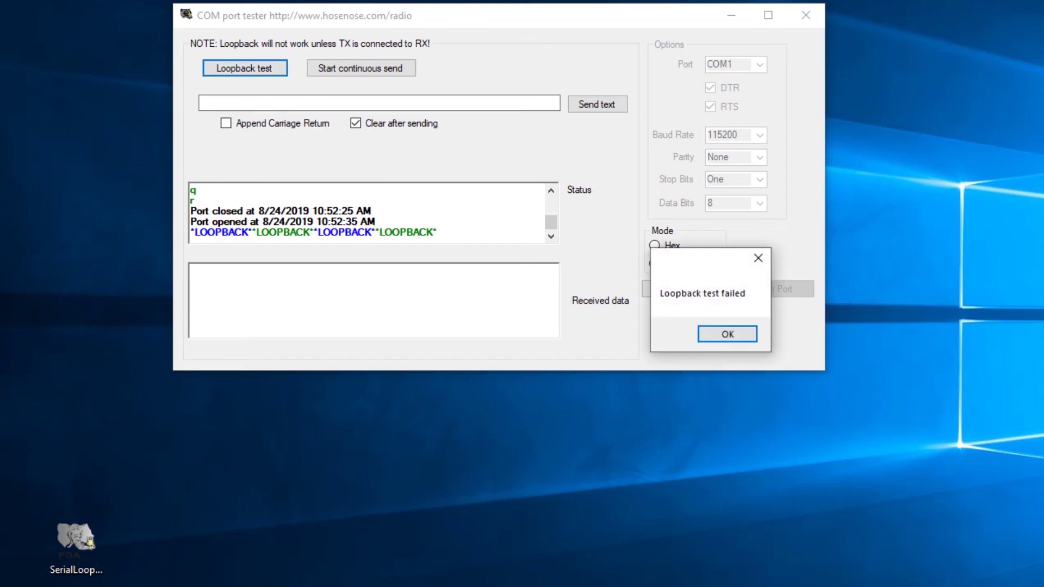
key(Return)
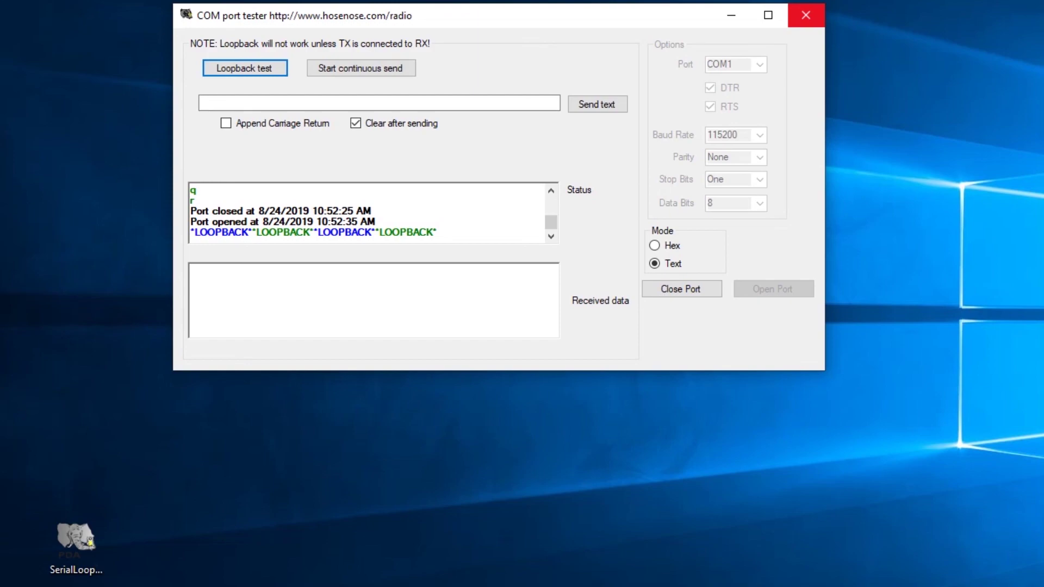
click(806, 15)
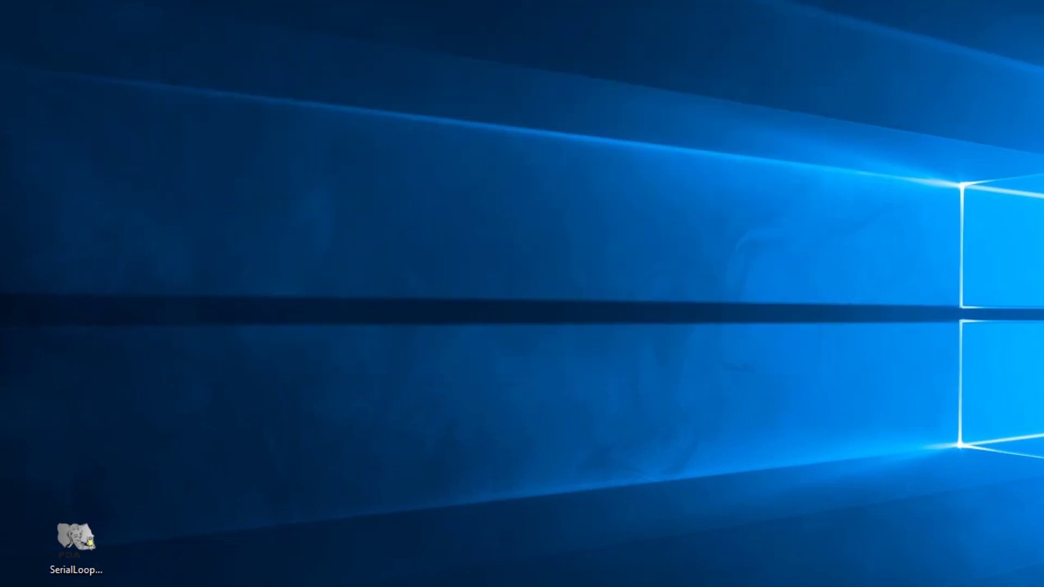